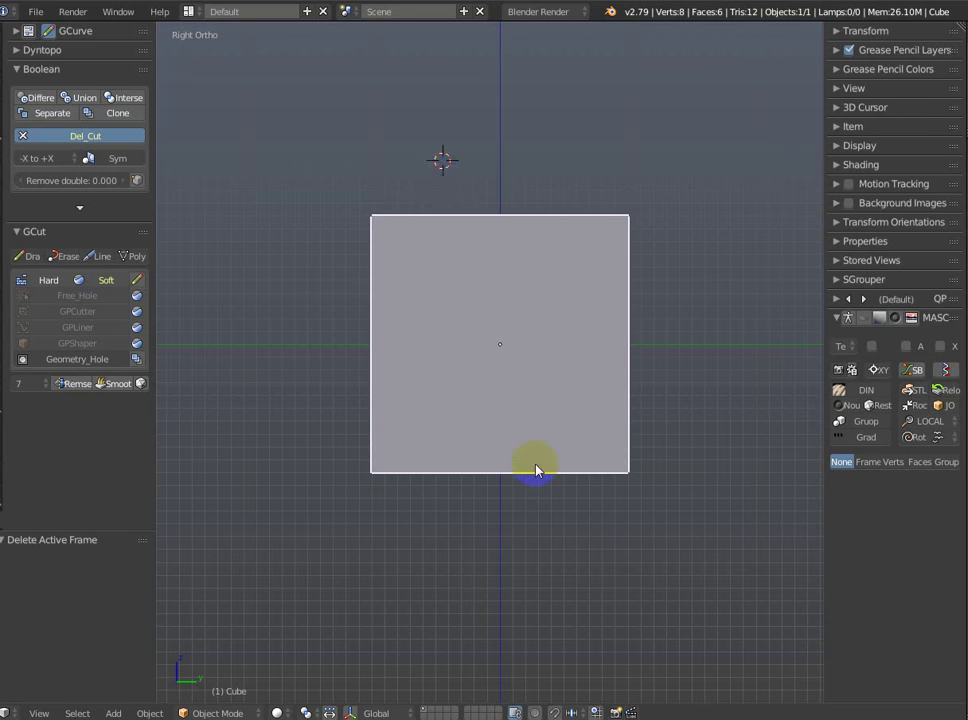
Draw a wavy freehand stroke running down through the cube.
left_click_drag(417, 160, 452, 211)
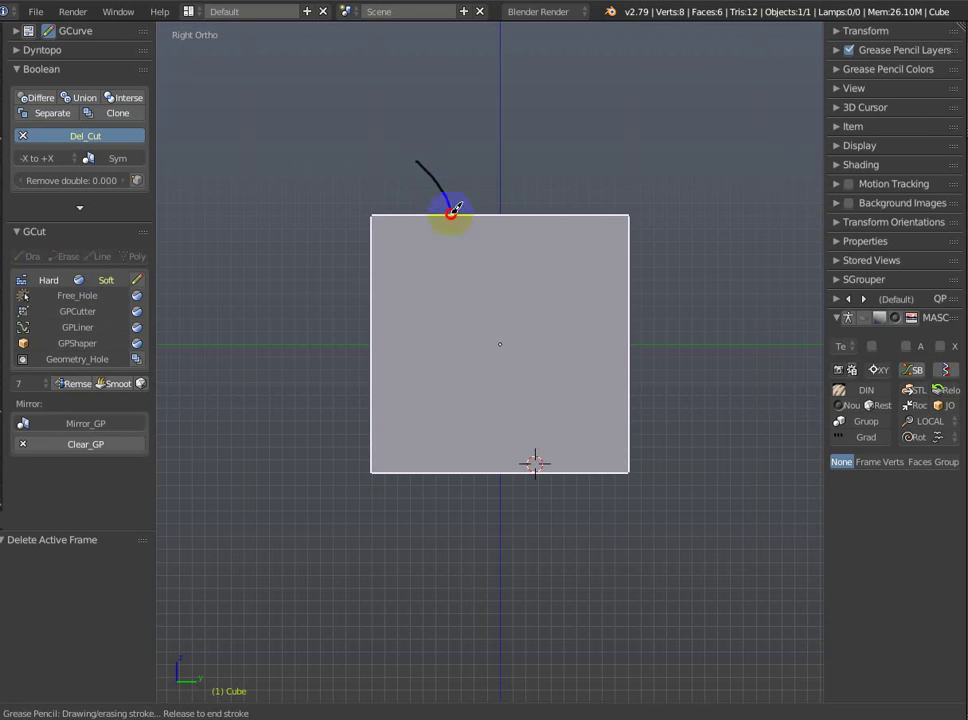
left_click_drag(397, 474, 403, 530)
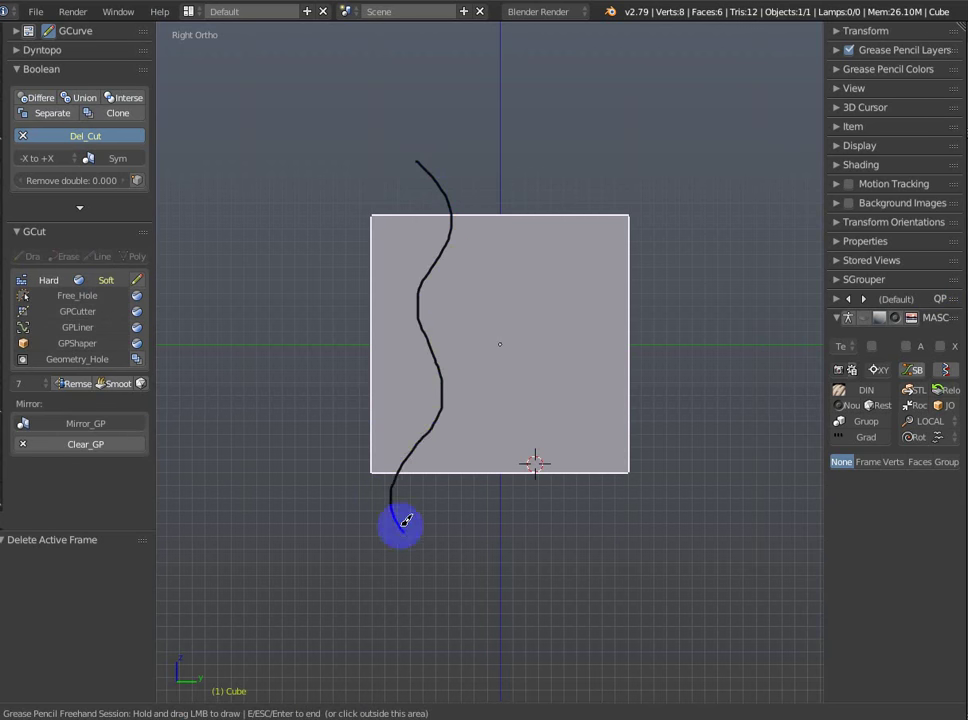
key("Return")
Draw two straight strokes and a curved stroke across the cube.
left_click(126, 261)
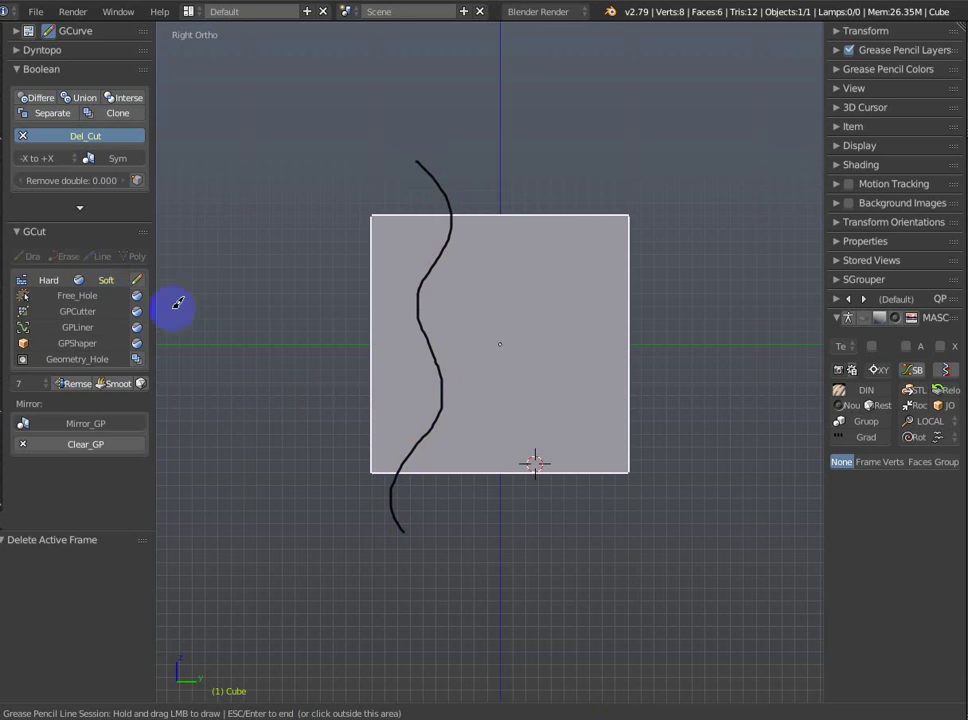
left_click_drag(461, 504, 518, 141)
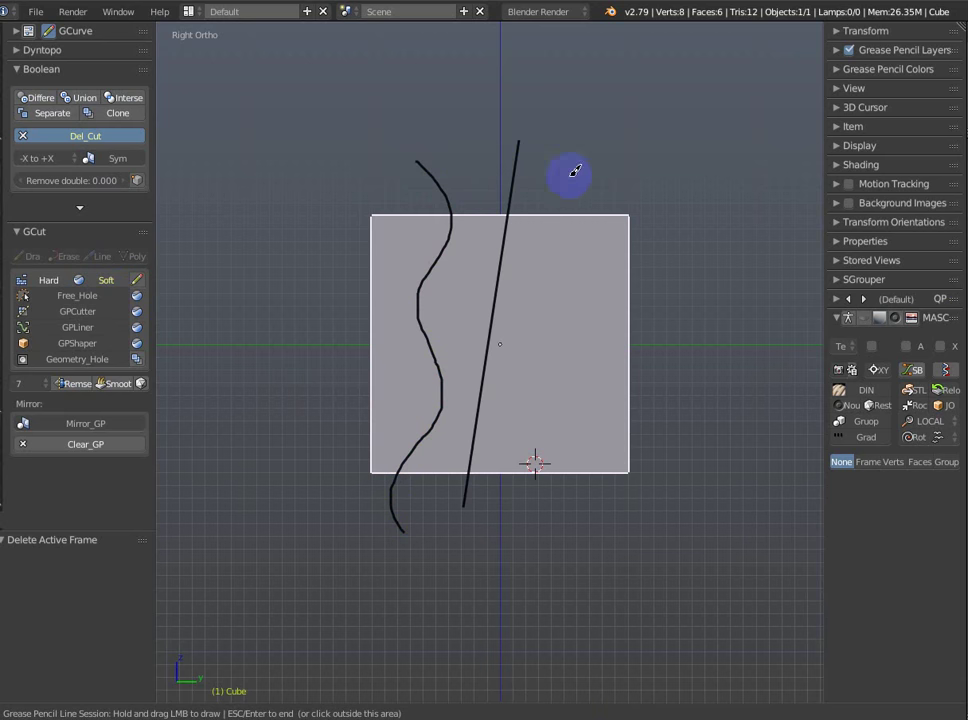
left_click_drag(670, 226, 612, 276)
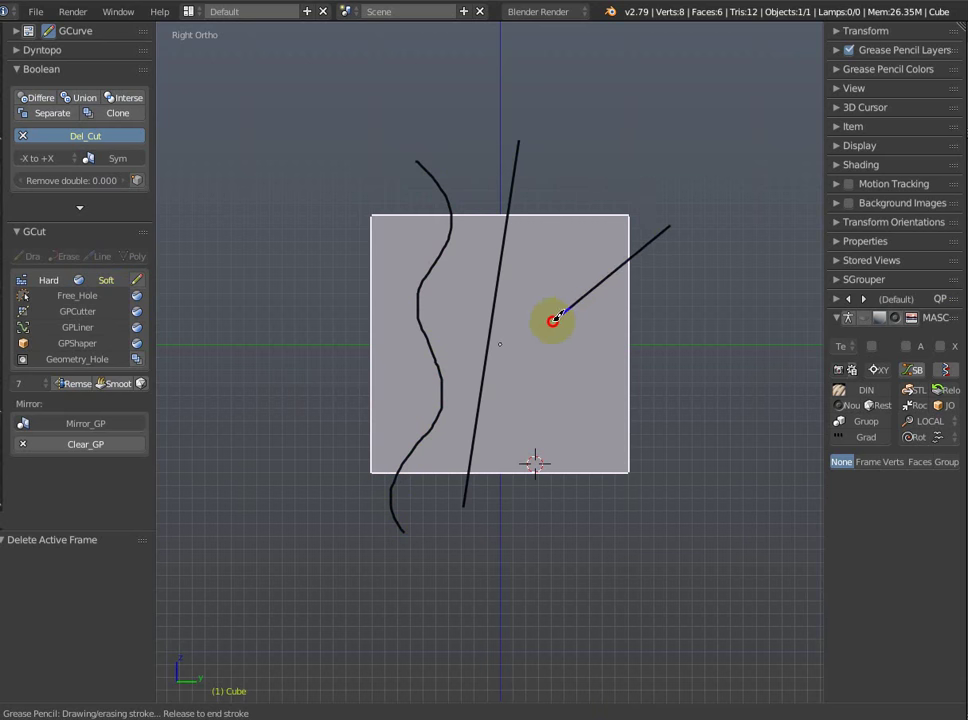
left_click_drag(553, 320, 549, 321)
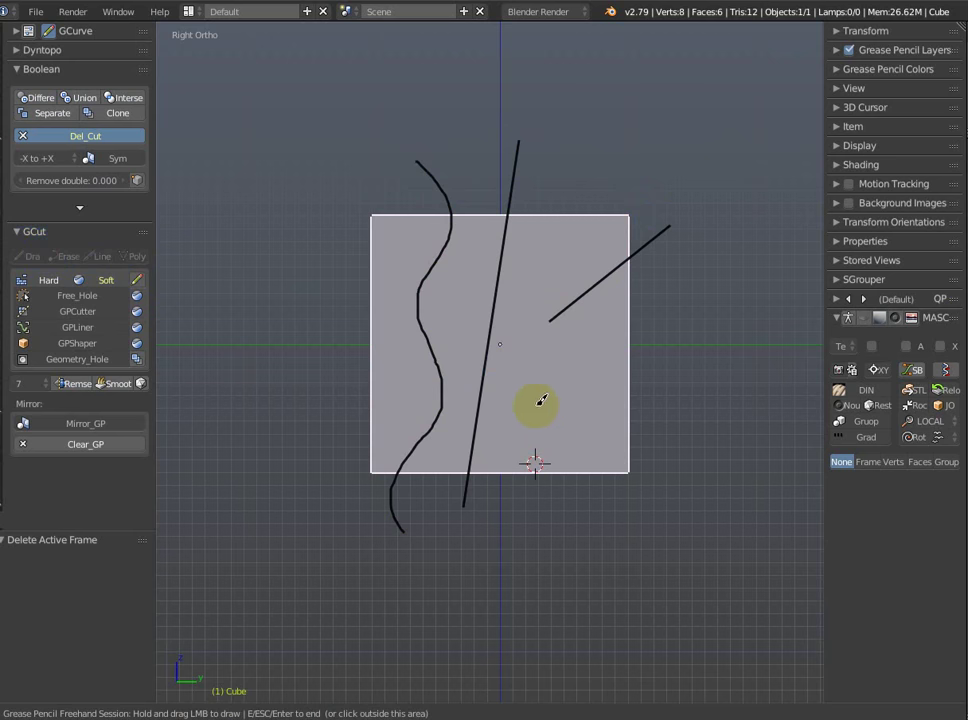
left_click_drag(541, 400, 700, 405)
key("Escape")
Recentre the view and toggle the cut mode between Hard and Soft.
scroll(668, 402, "up", 1)
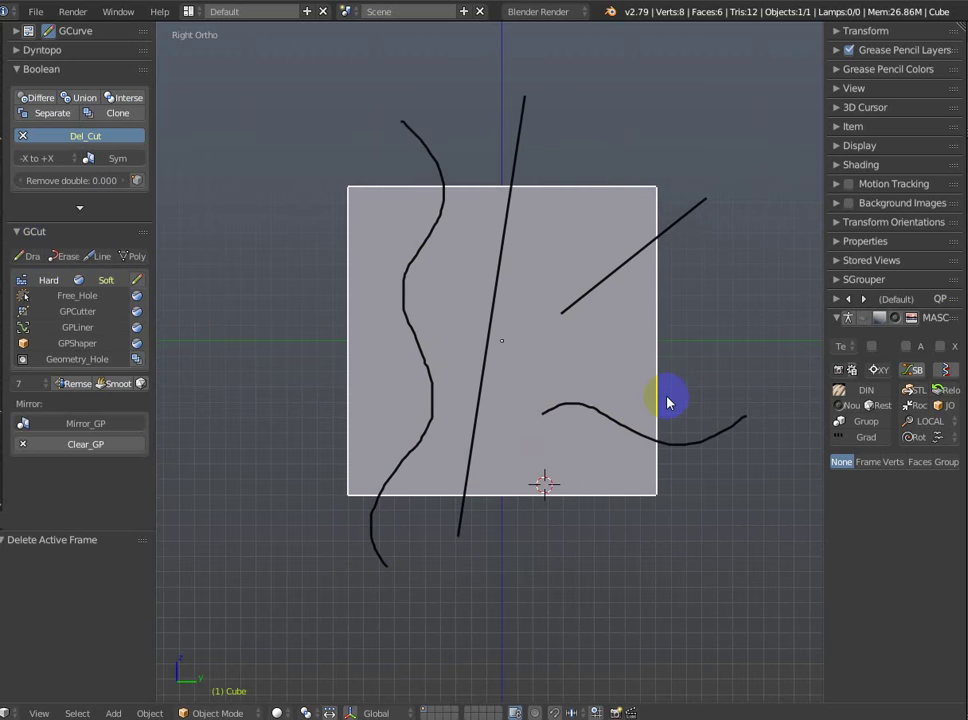
middle_click_drag(668, 402, 629, 383, "shift")
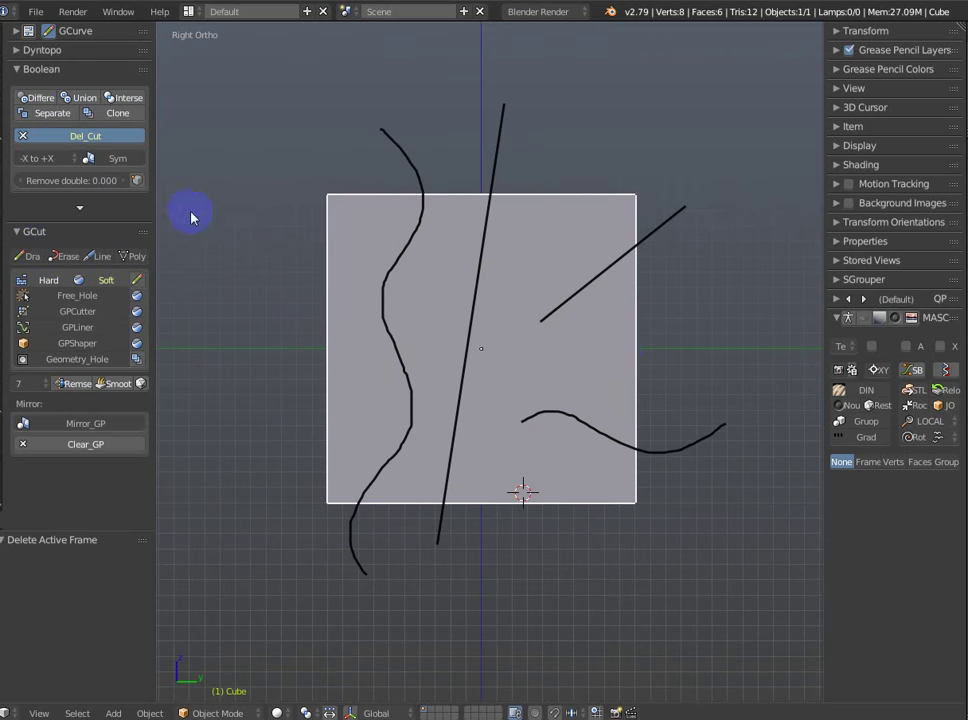
left_click(100, 283)
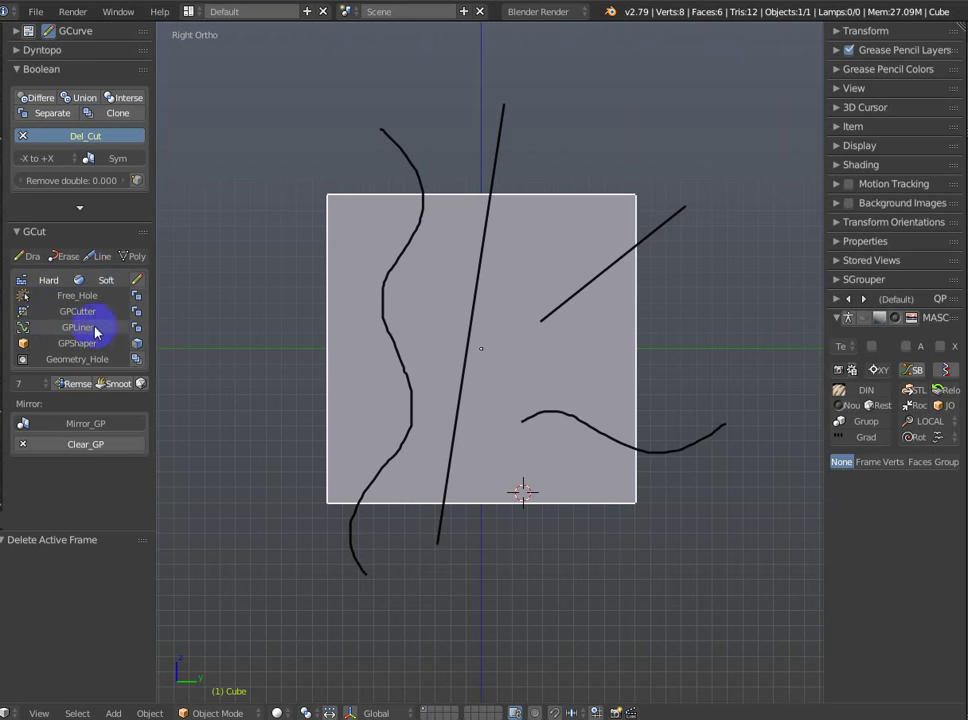
Cut the cube along the strokes with GPLiner and view it in wireframe.
left_click(128, 335)
middle_click_drag(465, 331, 483, 305, "shift")
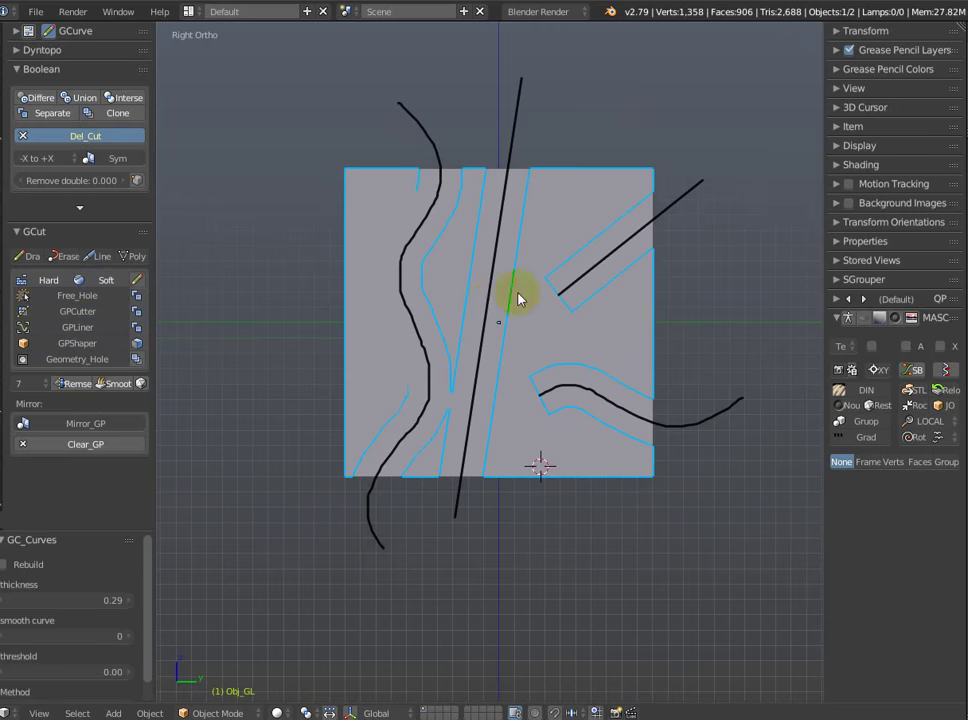
key("z")
middle_click_drag(621, 306, 633, 293, "shift")
Set the cut thickness to 0.26 and smooth curve to 169.
key("F6")
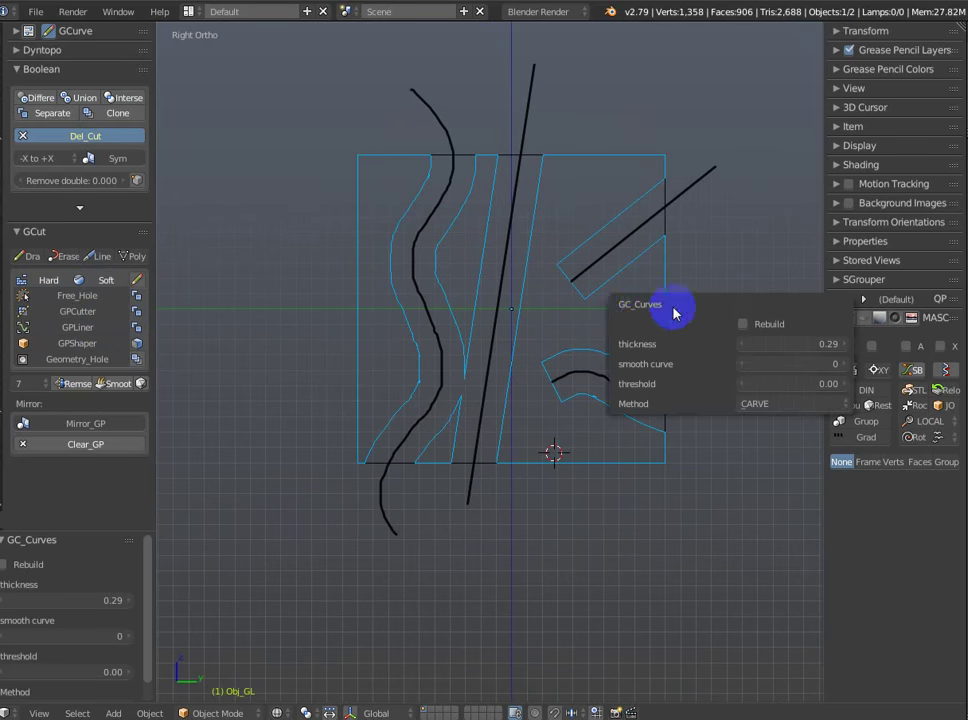
left_click_drag(674, 313, 551, 484)
left_click(662, 519)
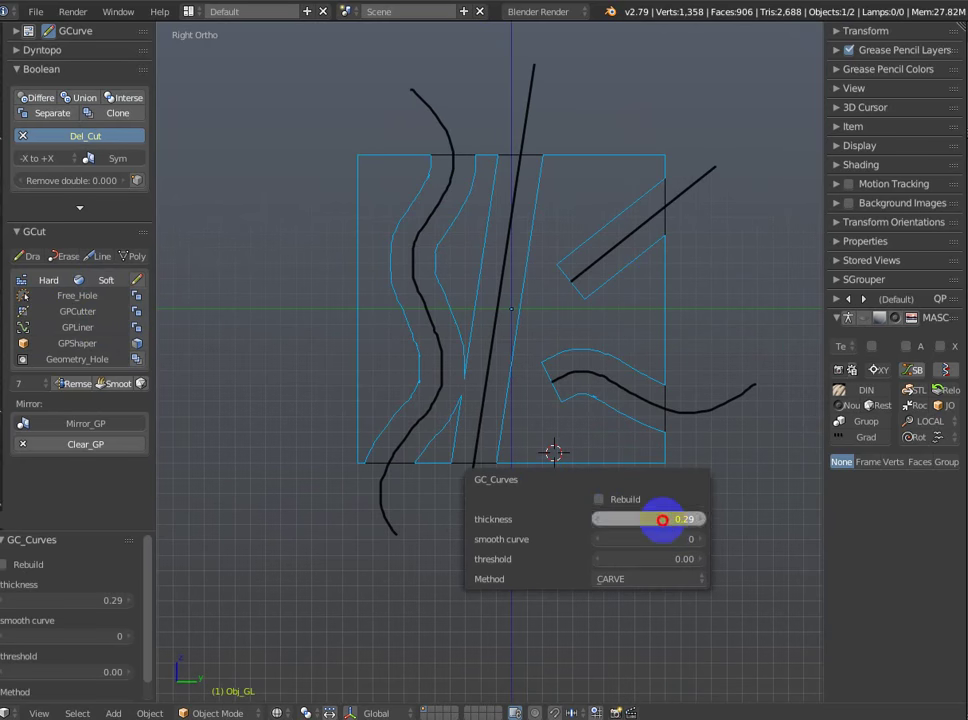
left_click_drag(655, 519, 646, 520)
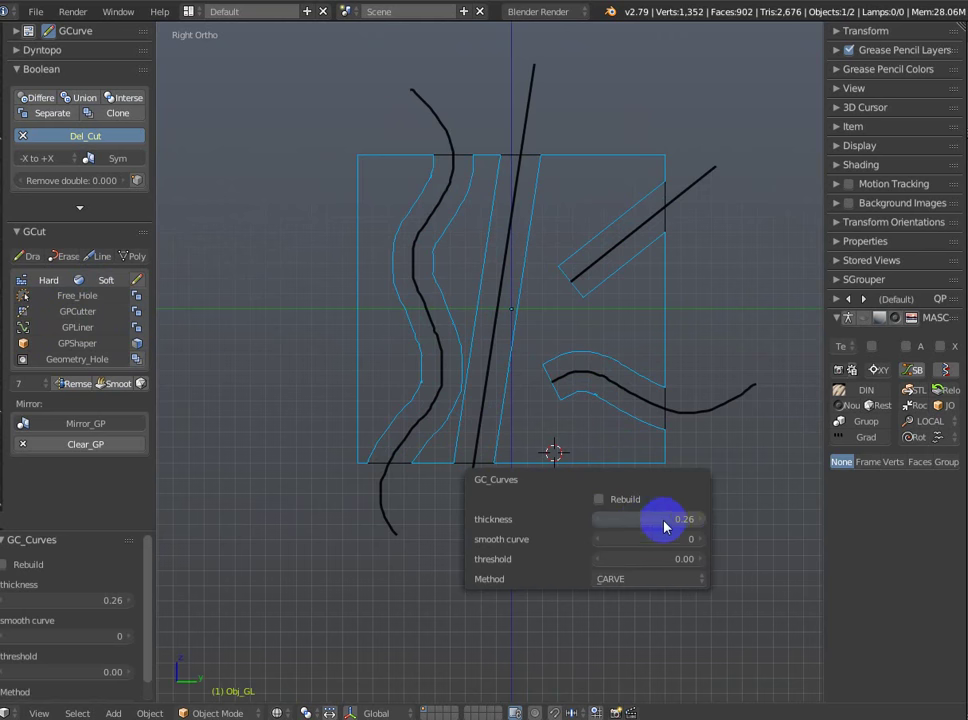
left_click(645, 538)
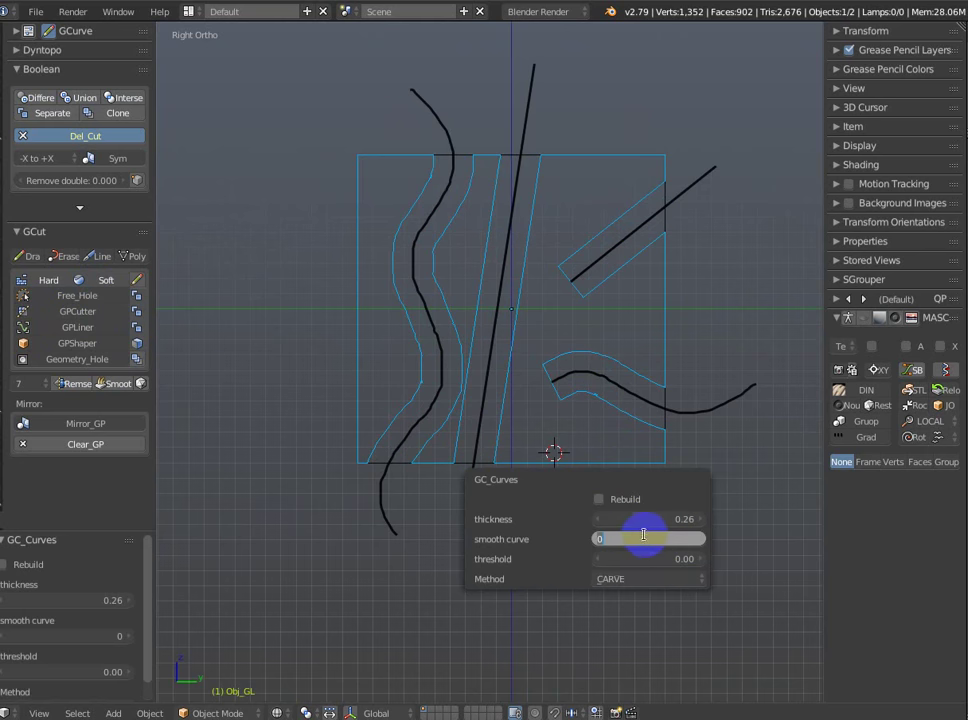
type("10")
key("Return")
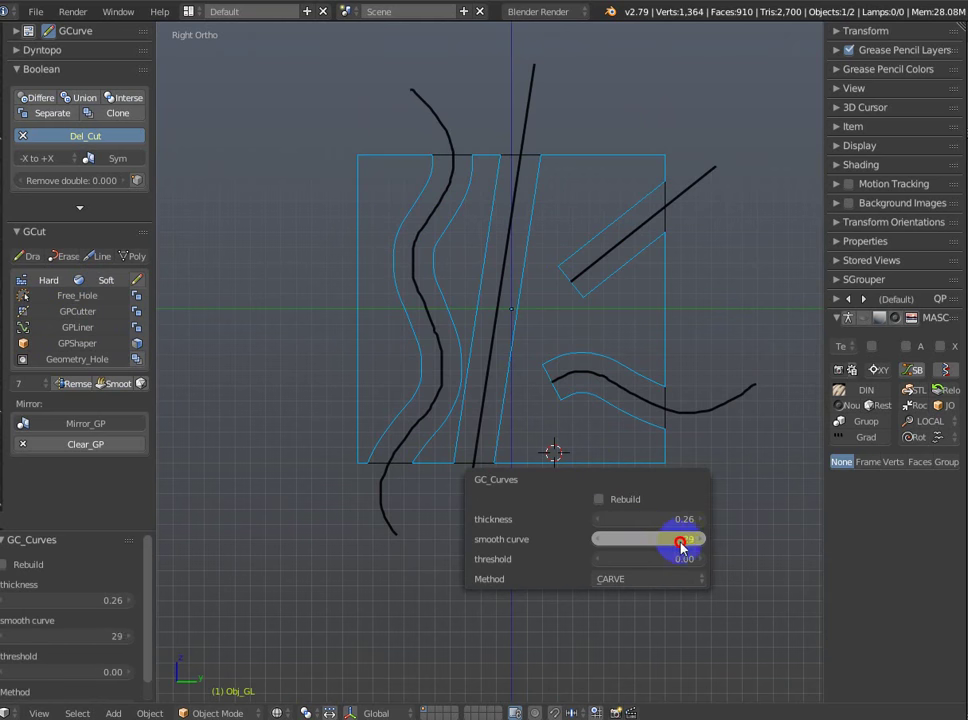
mouse_move(730, 547)
left_mouse_down()
mouse_move(967, 553)
mouse_move(65, 547)
mouse_move(90, 547)
left_mouse_up()
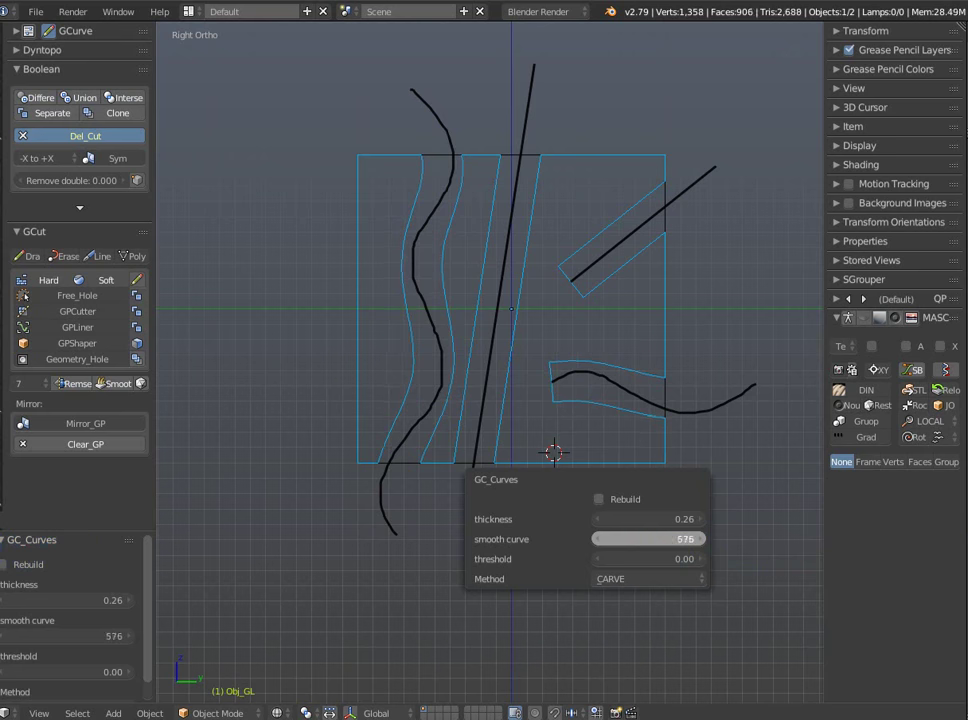
mouse_move(958, 536)
left_mouse_down()
mouse_move(804, 534)
mouse_move(661, 566)
left_mouse_up()
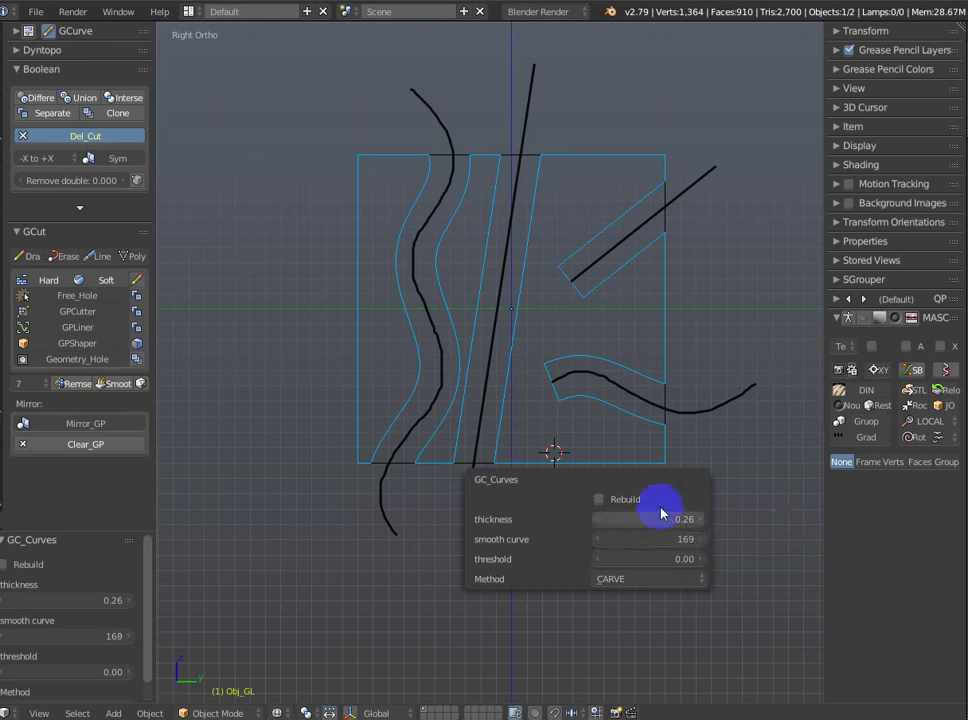
scroll(607, 402, "down", 1)
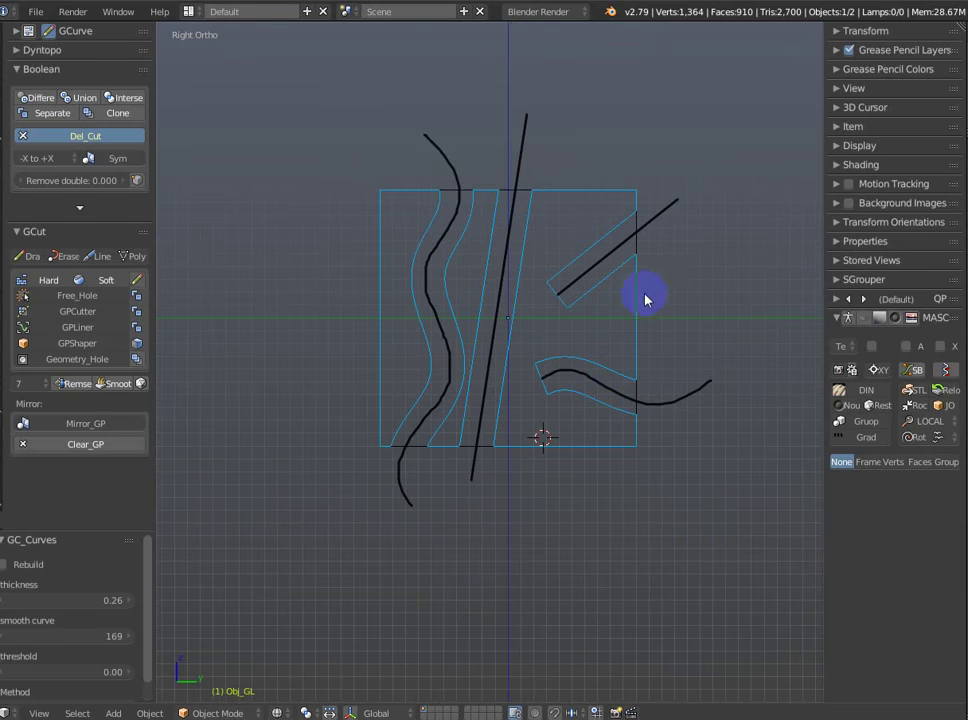
middle_click_drag(680, 296, 655, 302)
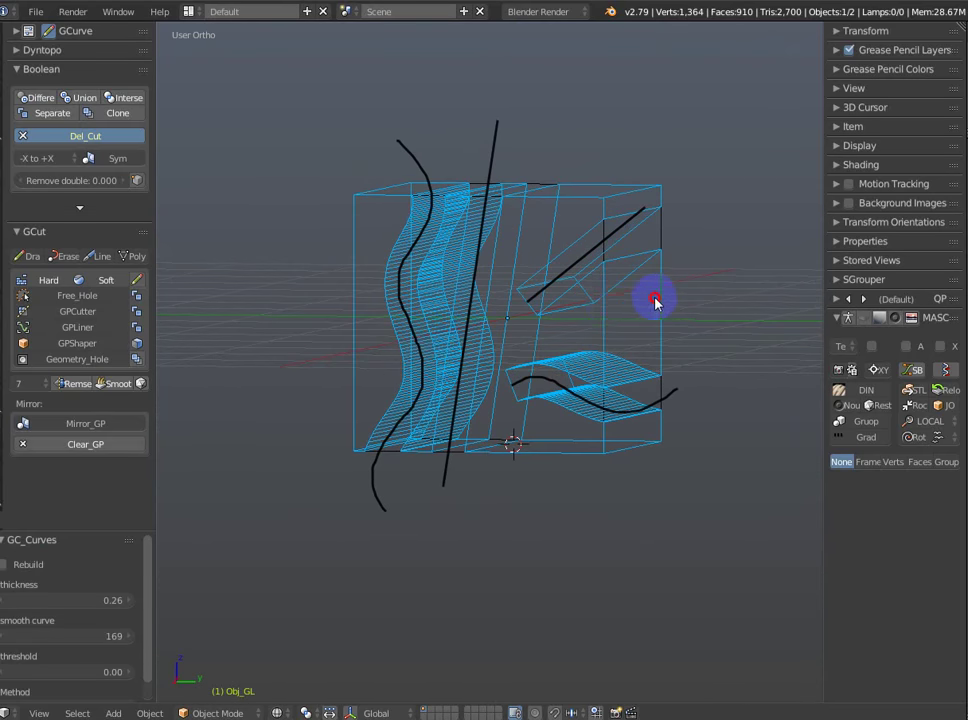
Toggle Rebuild on the GC_Curves cut repeatedly, orbiting to check the regenerated cutters.
key("F6")
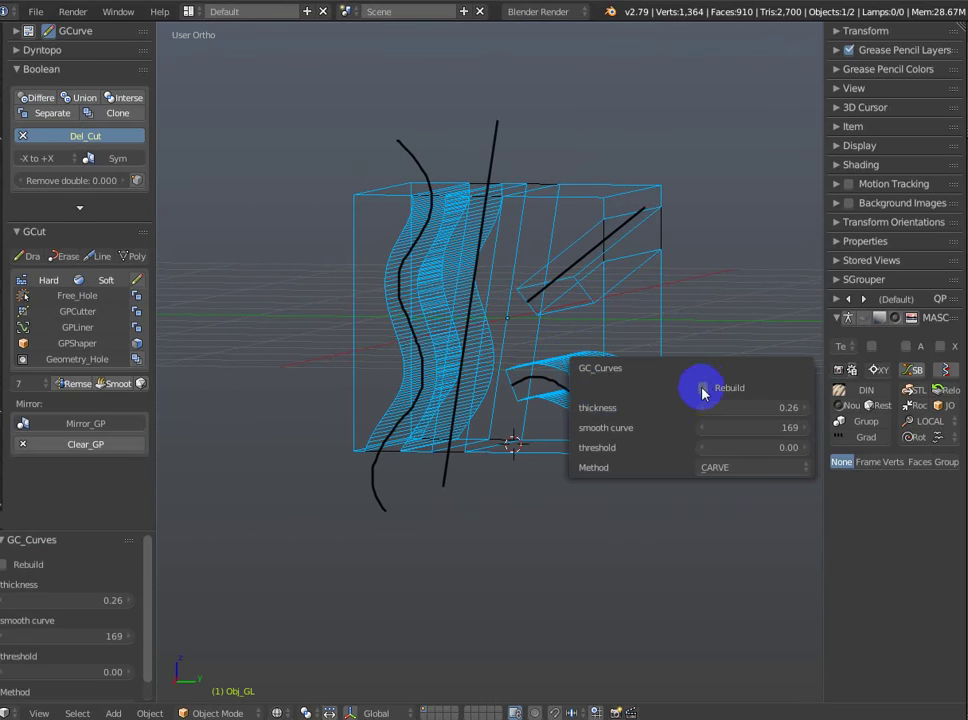
left_click(703, 388)
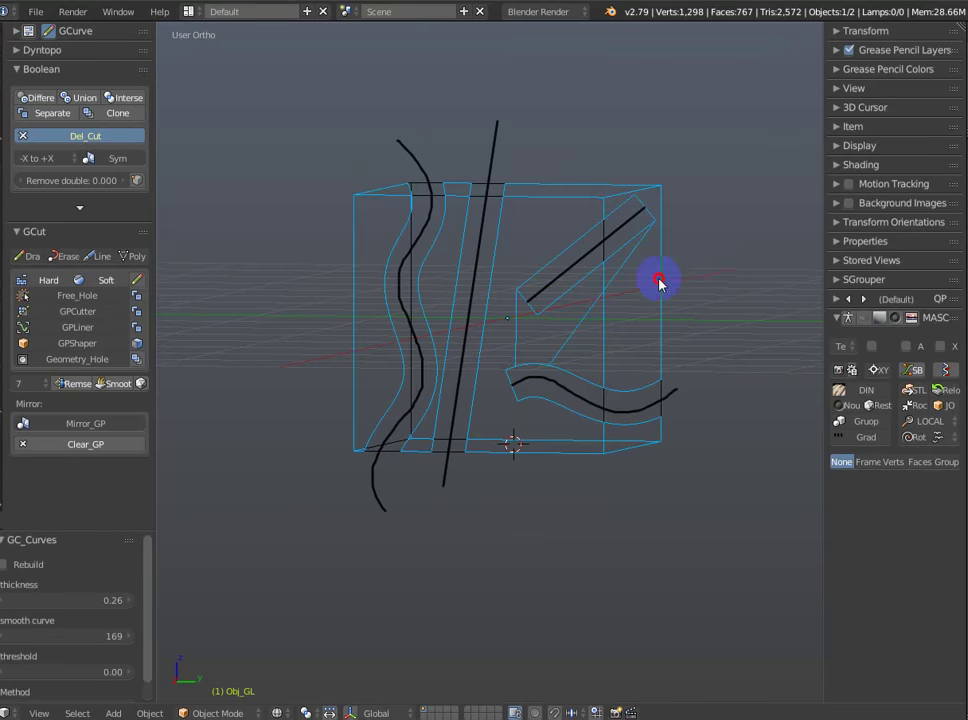
middle_click_drag(658, 283, 713, 270)
key("F6")
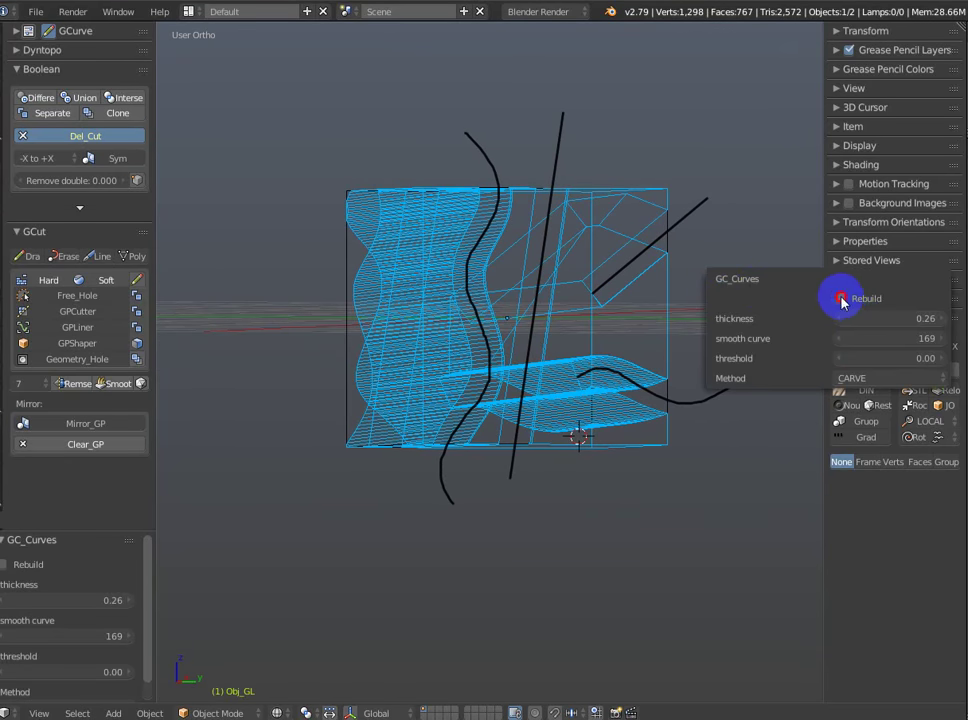
left_click(841, 298)
middle_click_drag(625, 145, 648, 164)
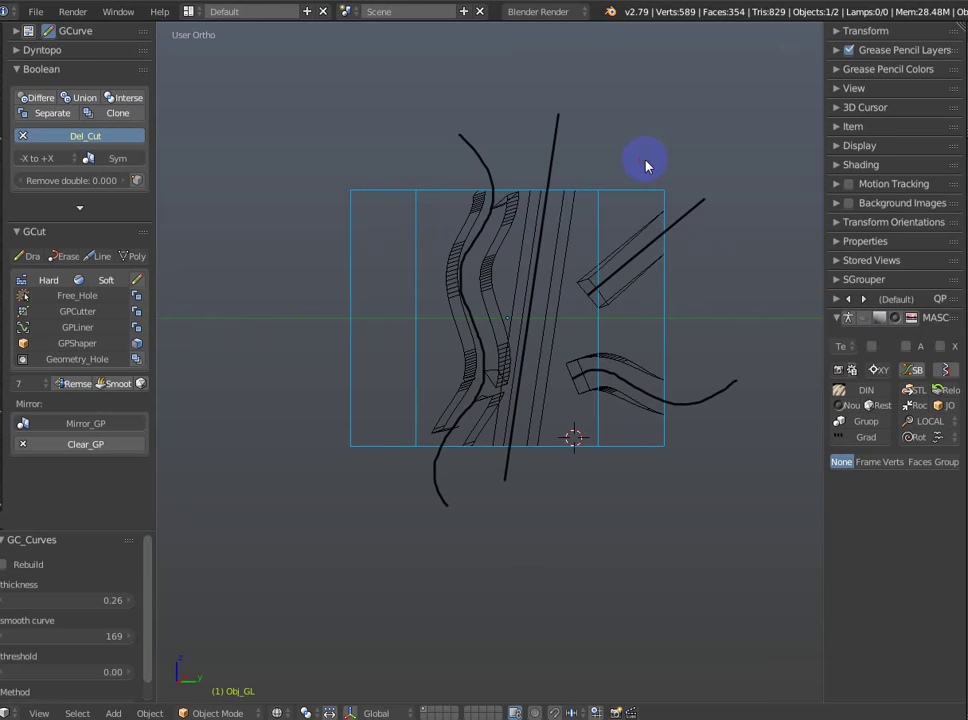
key("F6")
middle_click_drag(760, 300, 737, 398)
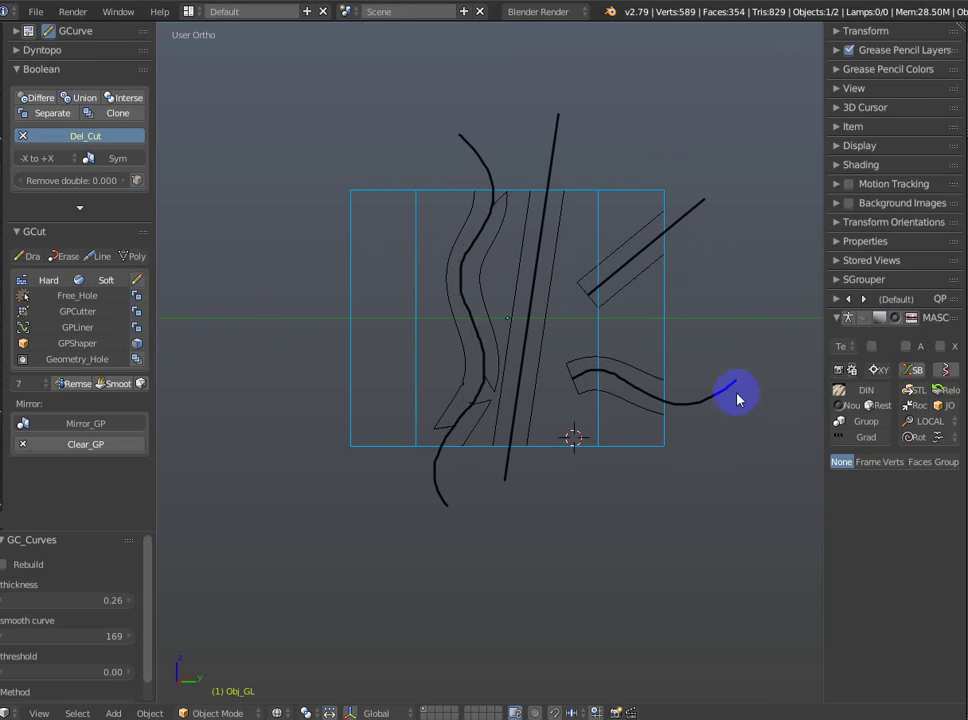
mouse_move(724, 278)
middle_mouse_down()
mouse_move(707, 296)
mouse_move(629, 283)
middle_mouse_up()
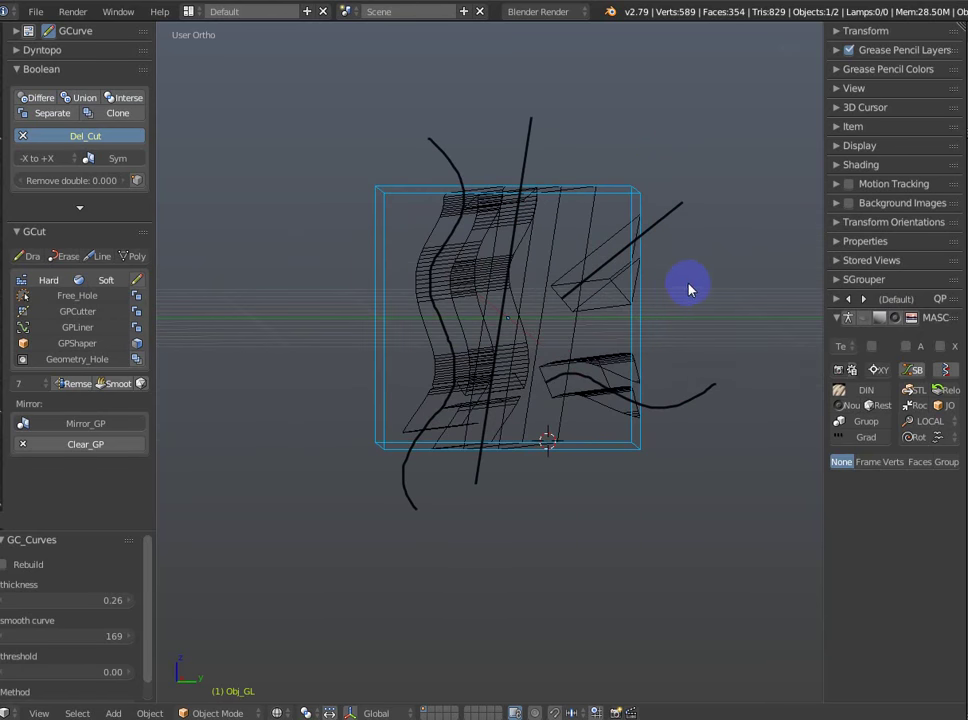
key("F6")
left_click(805, 312)
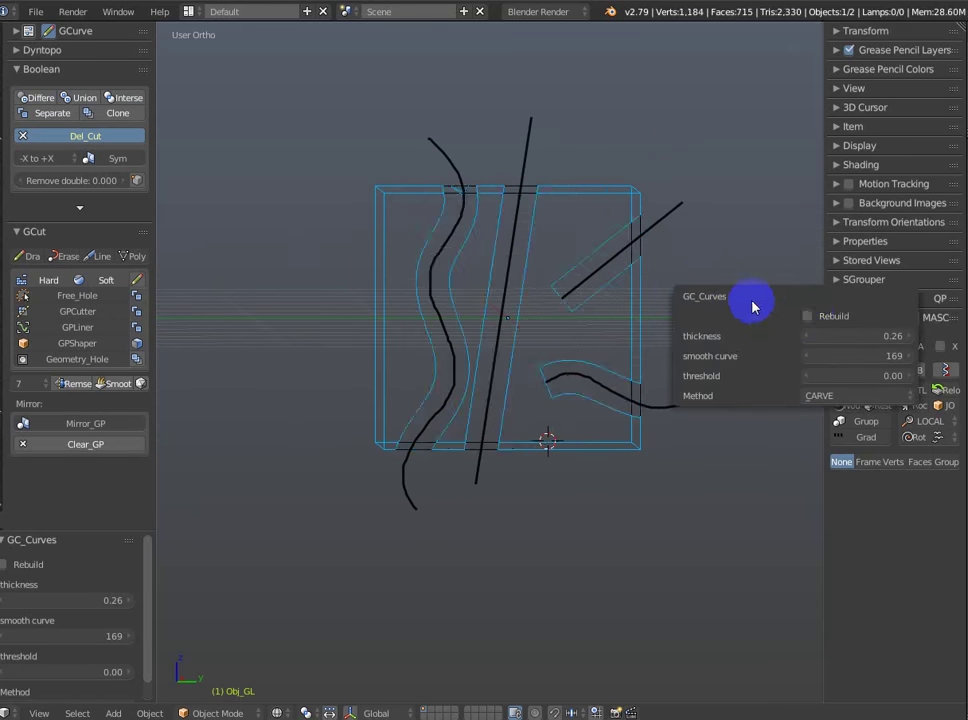
mouse_move(681, 262)
middle_mouse_down()
mouse_move(676, 233)
mouse_move(690, 256)
middle_mouse_up()
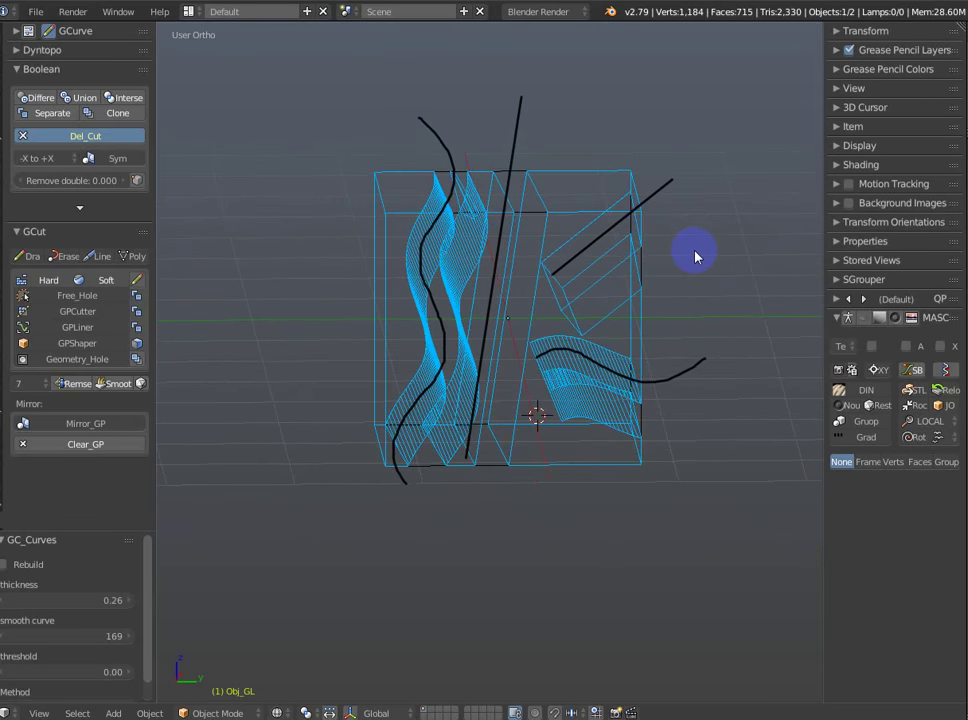
Rebuild the curve cutters again from the side view and lower their thickness to 0.23.
key("F6")
left_click(826, 281)
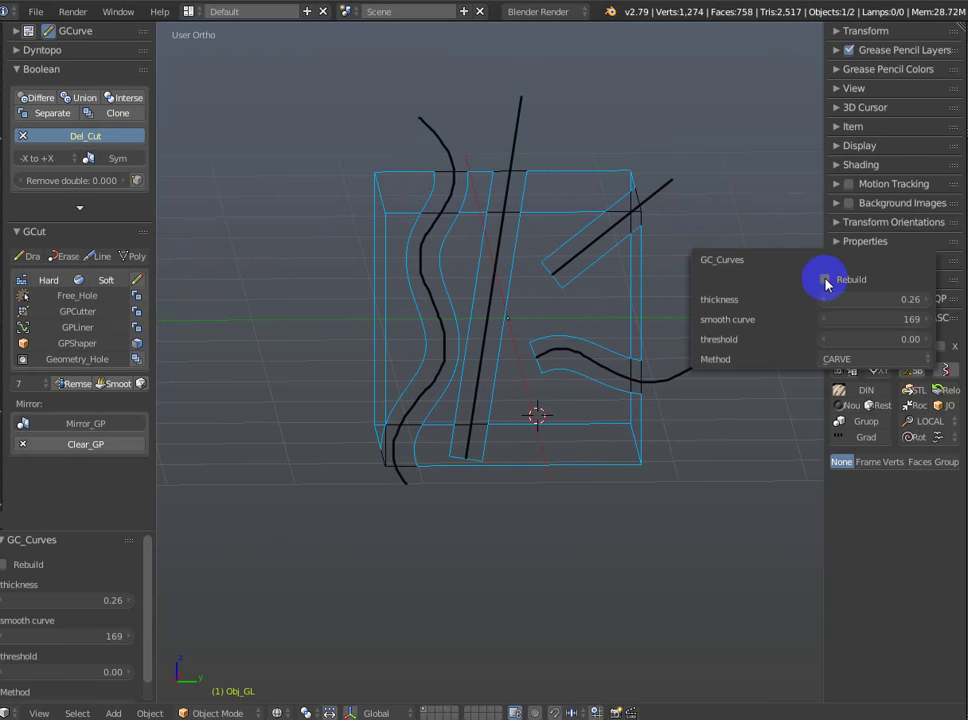
mouse_move(642, 130)
middle_mouse_down()
mouse_move(650, 171)
mouse_move(685, 166)
mouse_move(707, 176)
mouse_move(702, 162)
mouse_move(702, 171)
middle_mouse_up()
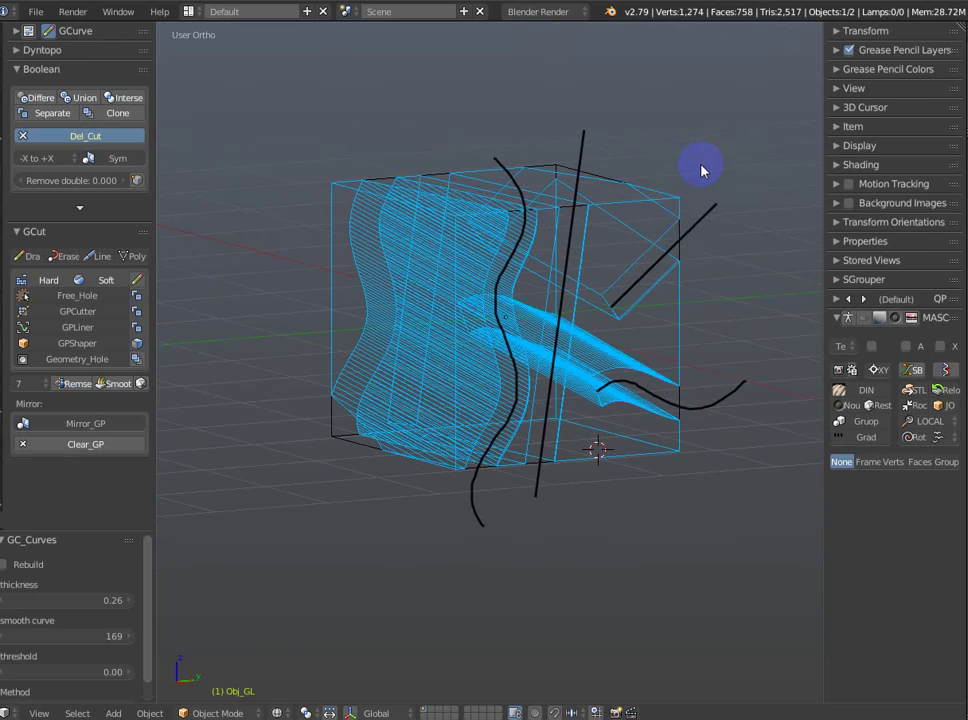
key("F6")
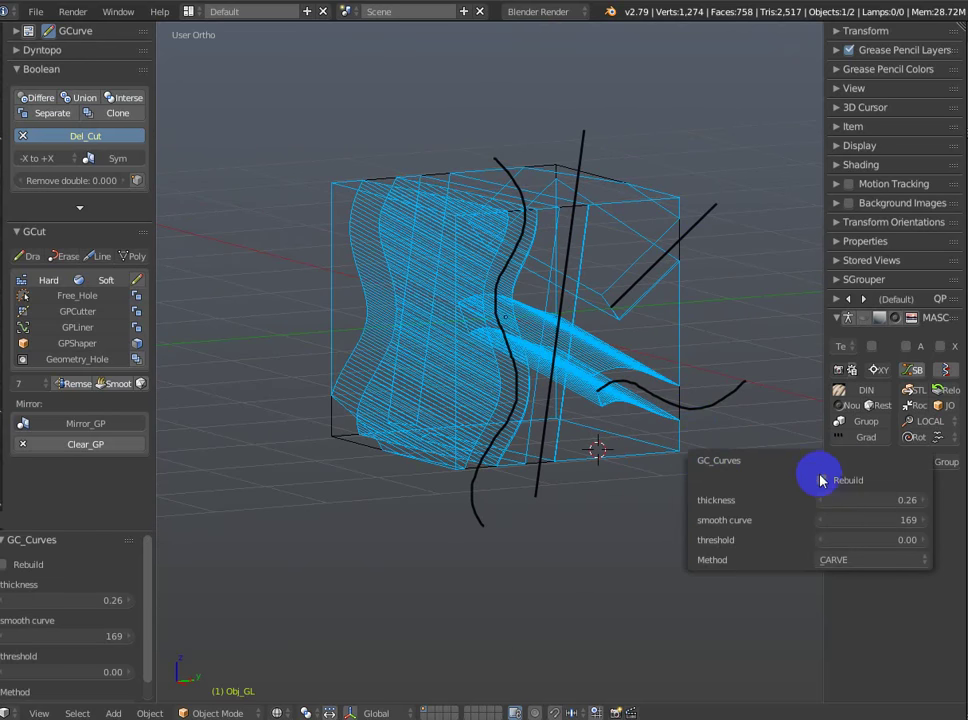
left_click(823, 484)
mouse_move(799, 417)
middle_mouse_down("alt")
mouse_move(724, 341)
mouse_move(697, 340)
middle_mouse_up("alt")
key("F6")
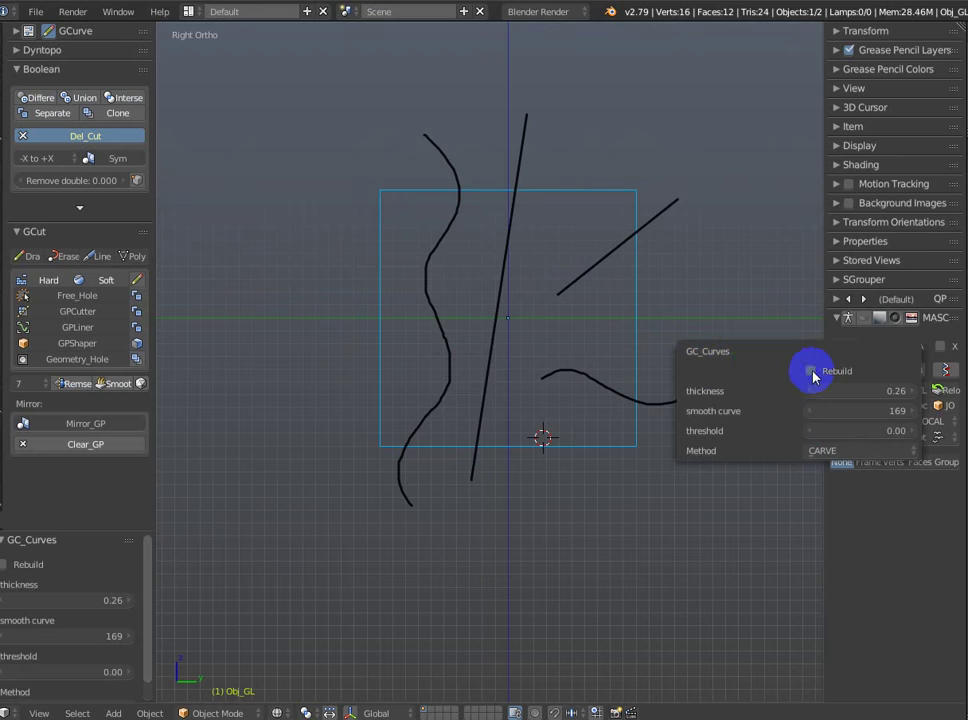
left_click(810, 374)
scroll(569, 413, "up", 1)
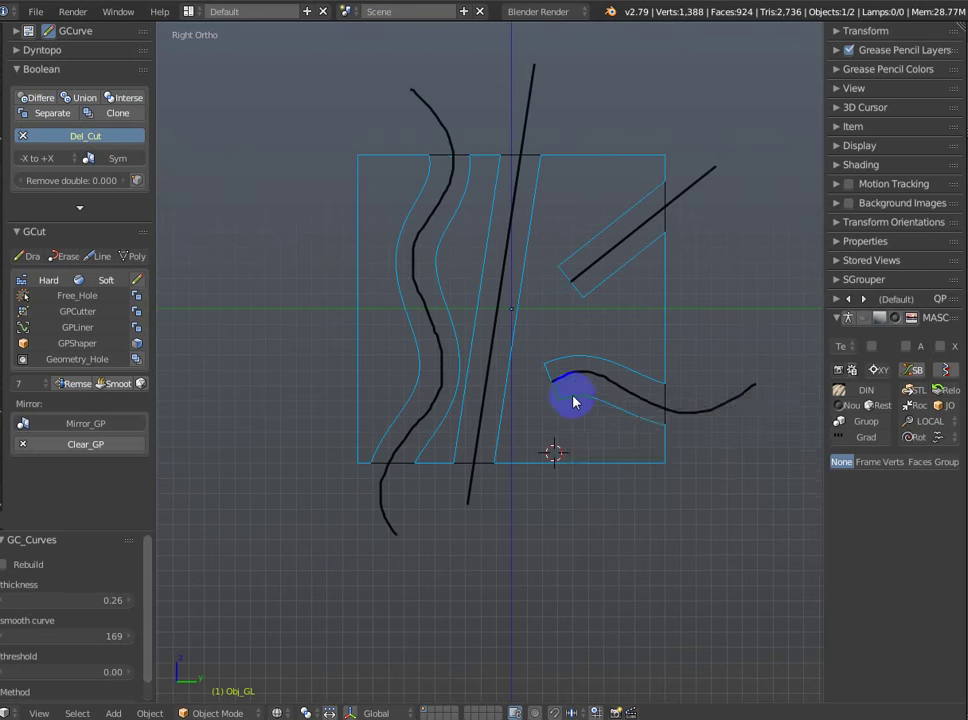
key("F6")
left_click(700, 447)
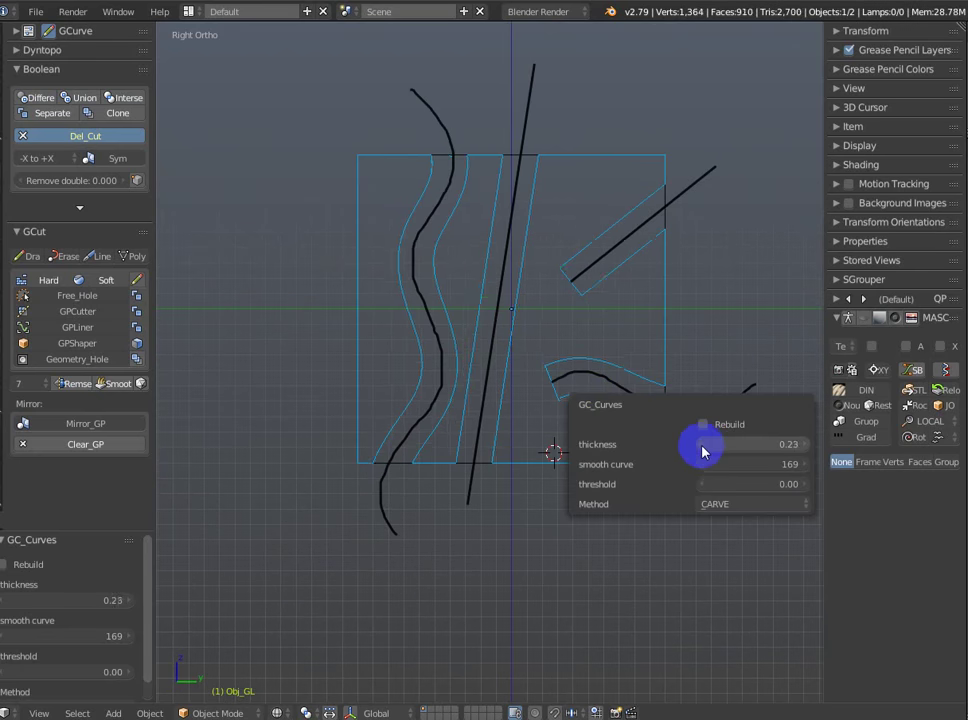
Thin the cutters to 0.20 thickness and set the Cube's maximum draw type to Wire.
mouse_move(700, 447)
left_mouse_down()
mouse_move(665, 425)
mouse_move(603, 440)
mouse_move(427, 553)
left_mouse_up()
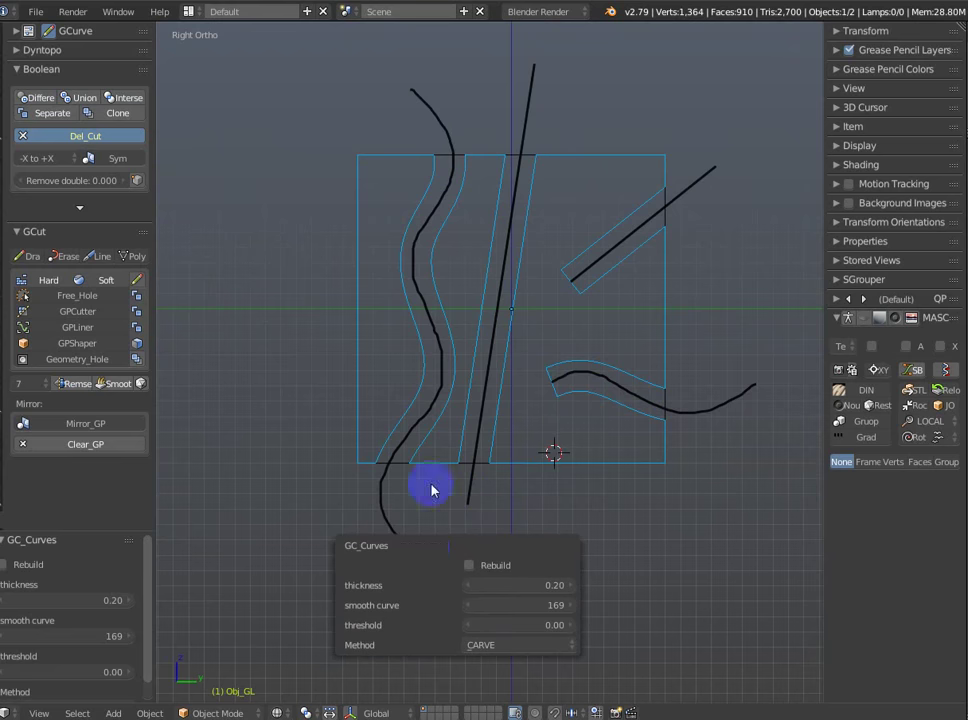
mouse_move(432, 512)
middle_mouse_down()
mouse_move(468, 474)
mouse_move(432, 469)
middle_mouse_up()
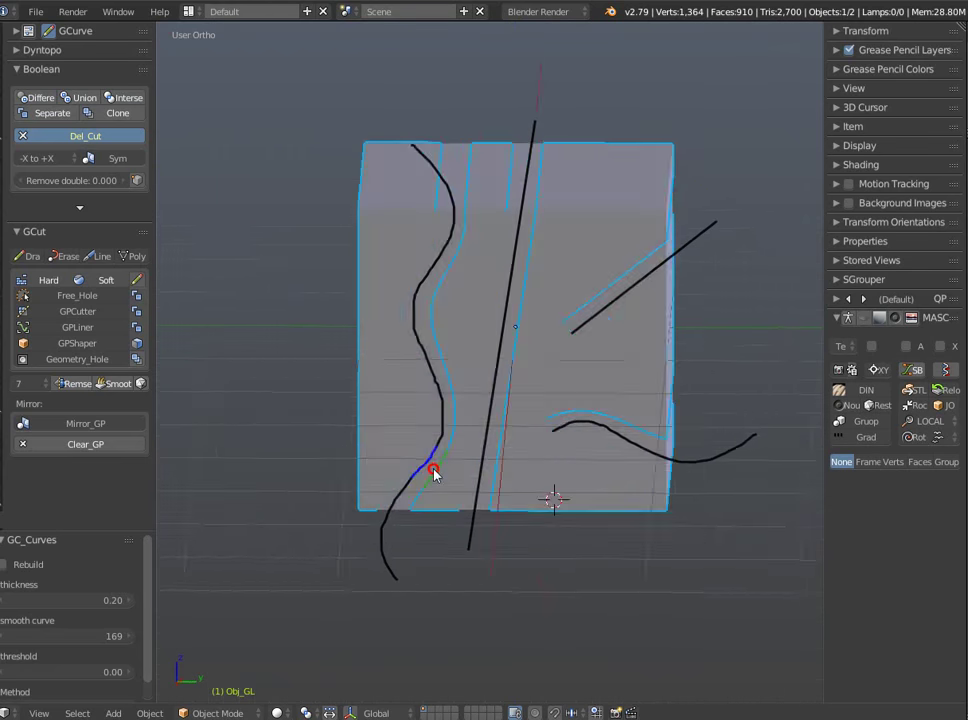
right_click(382, 187)
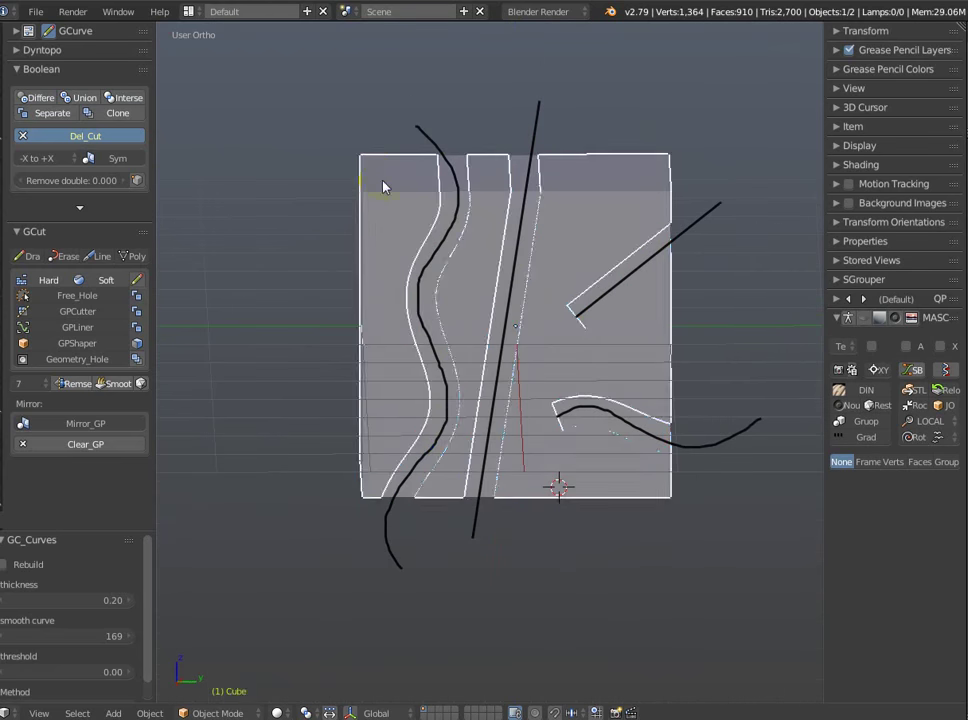
left_click(872, 350)
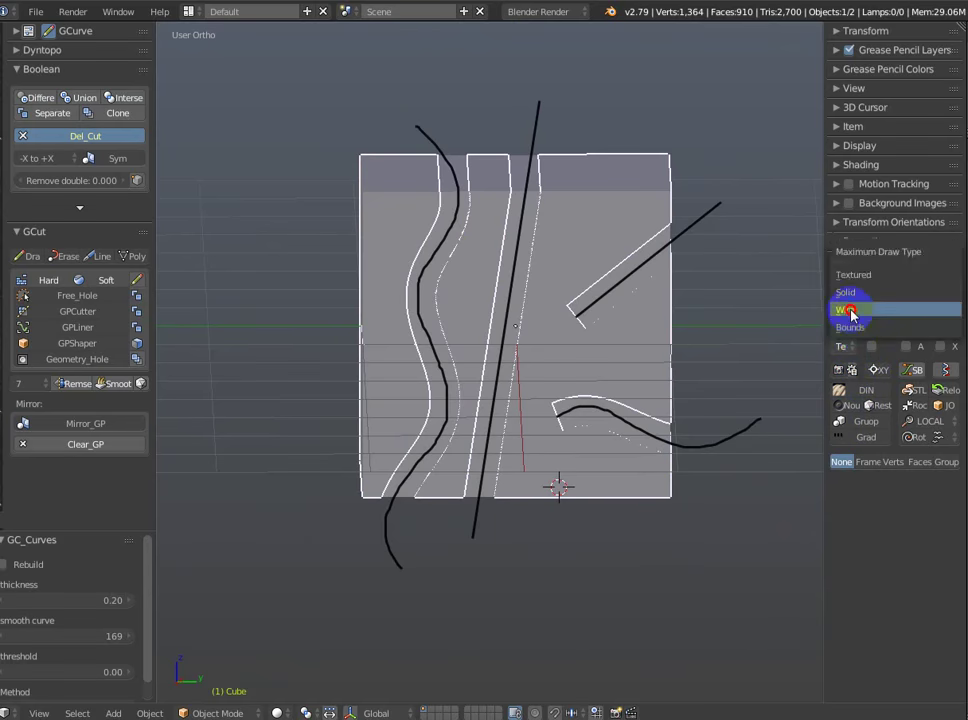
left_click(848, 311)
mouse_move(683, 382)
middle_mouse_down()
mouse_move(582, 478)
mouse_move(663, 467)
mouse_move(579, 471)
mouse_move(592, 470)
mouse_move(527, 466)
mouse_move(532, 460)
middle_mouse_up()
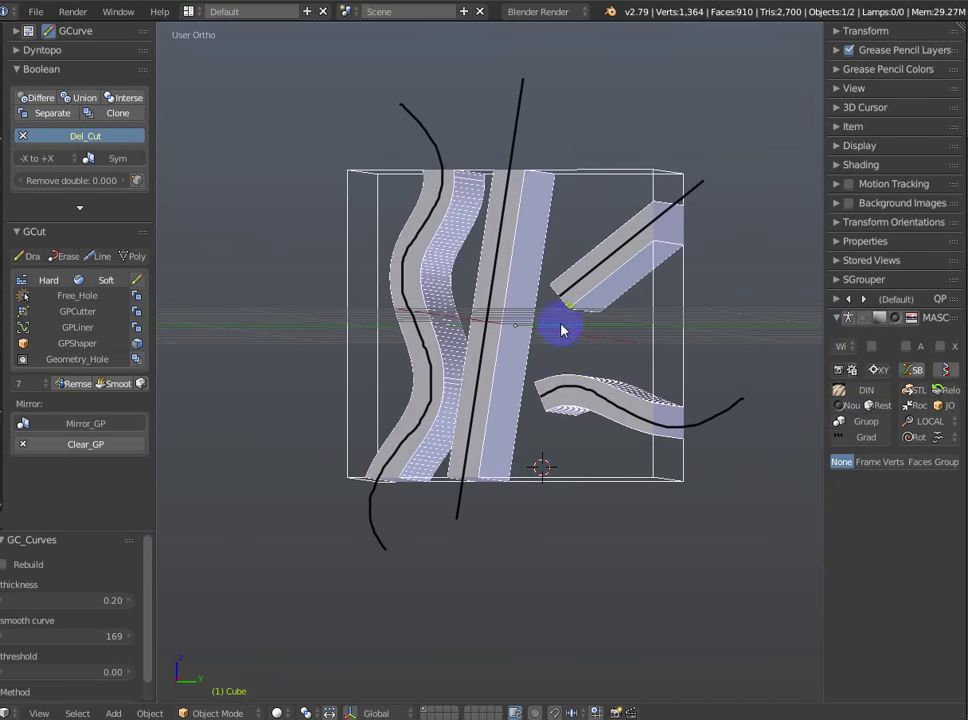
Rebuild the GC_Curves cut and display the cutter object as Wire.
key("F6")
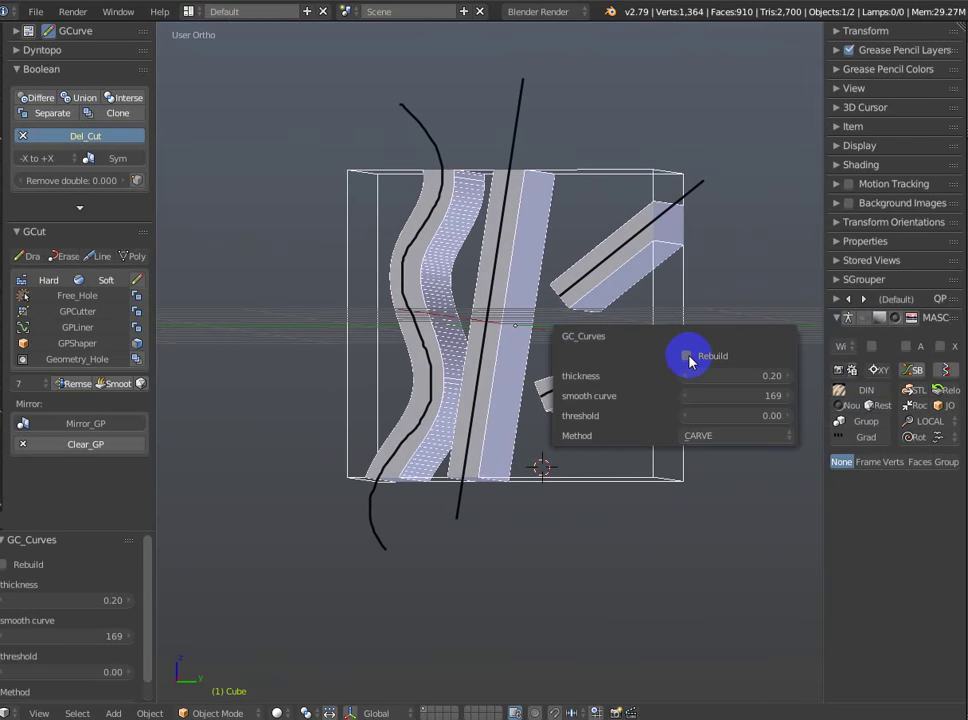
left_click(688, 357)
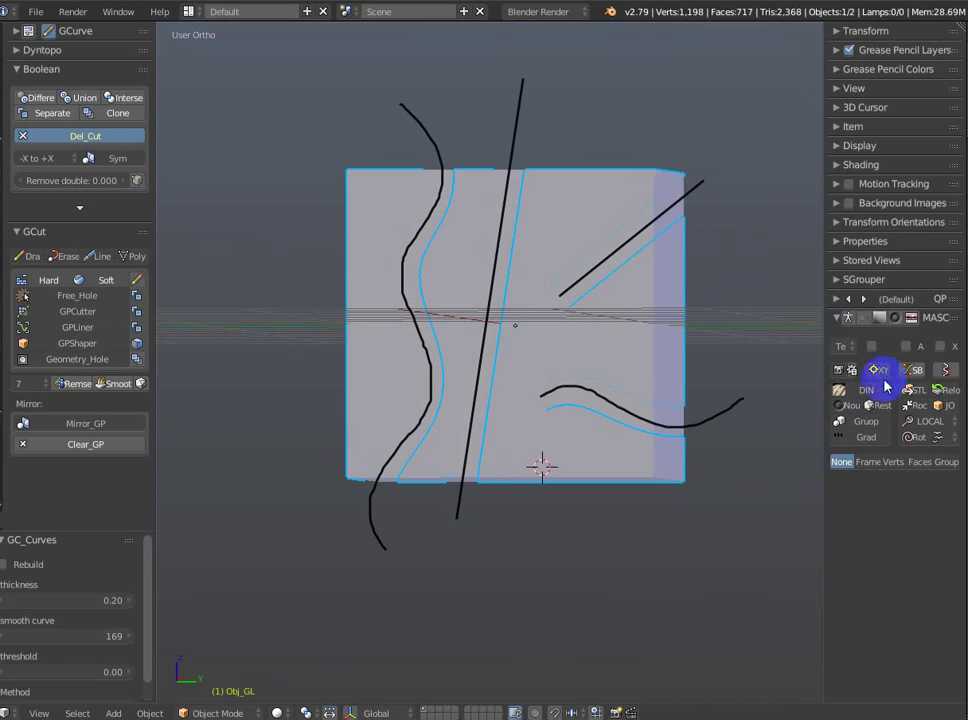
left_click(842, 346)
left_click(830, 305)
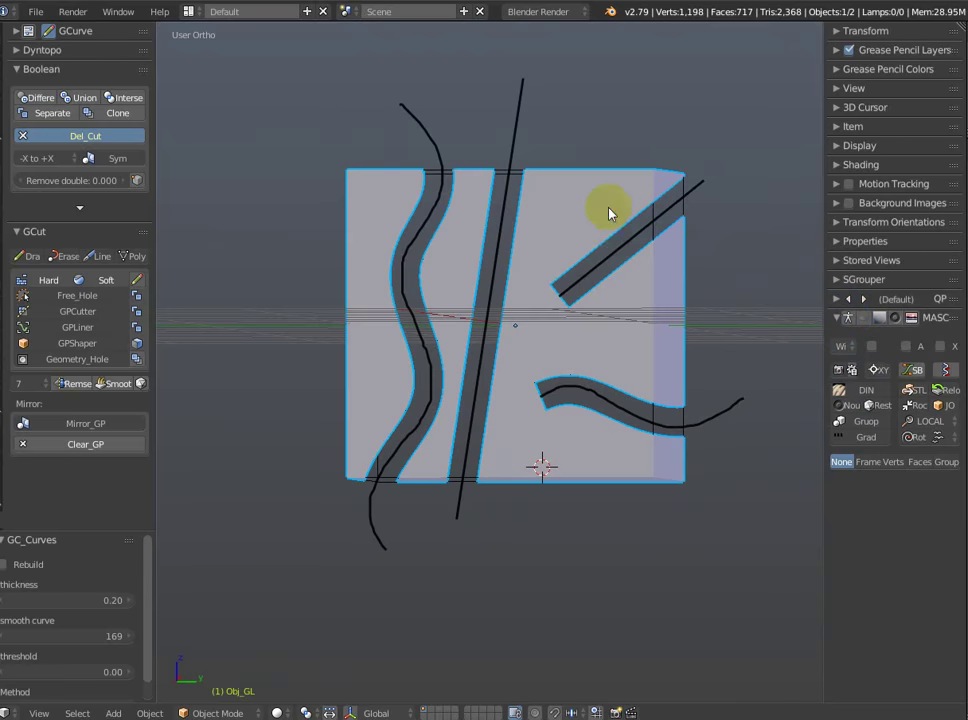
mouse_move(626, 254)
middle_mouse_down()
mouse_move(622, 281)
mouse_move(560, 298)
mouse_move(636, 289)
mouse_move(648, 270)
mouse_move(604, 259)
mouse_move(641, 263)
middle_mouse_up()
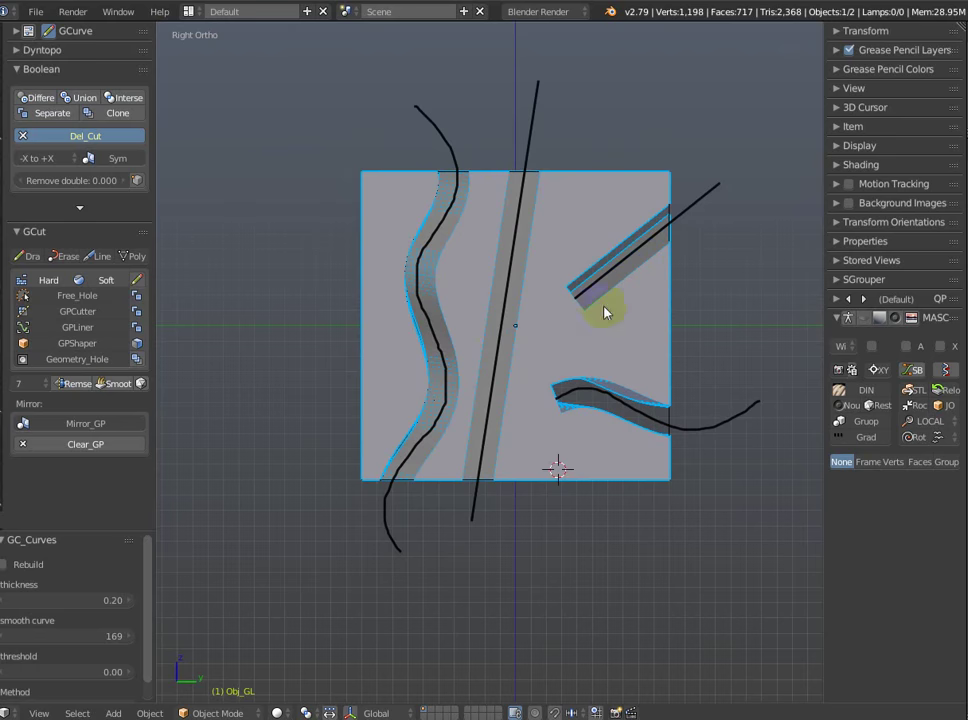
Undo the cut with Ctrl+Z to restore the plain cube.
scroll(556, 380, "down", 2)
scroll(557, 382, "up", 1)
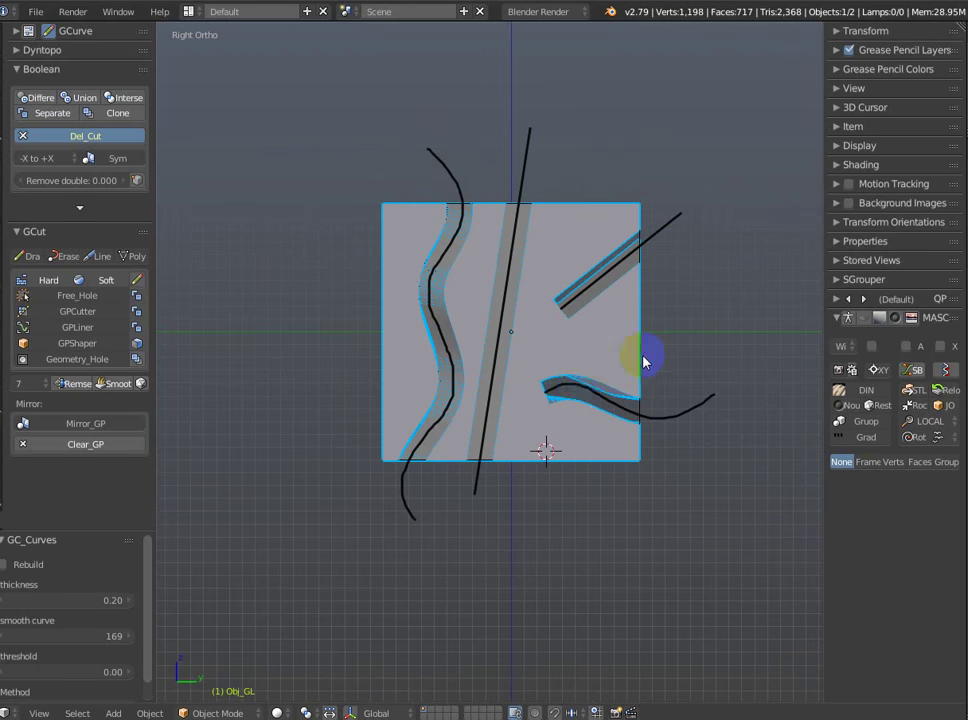
key("ctrl+z")
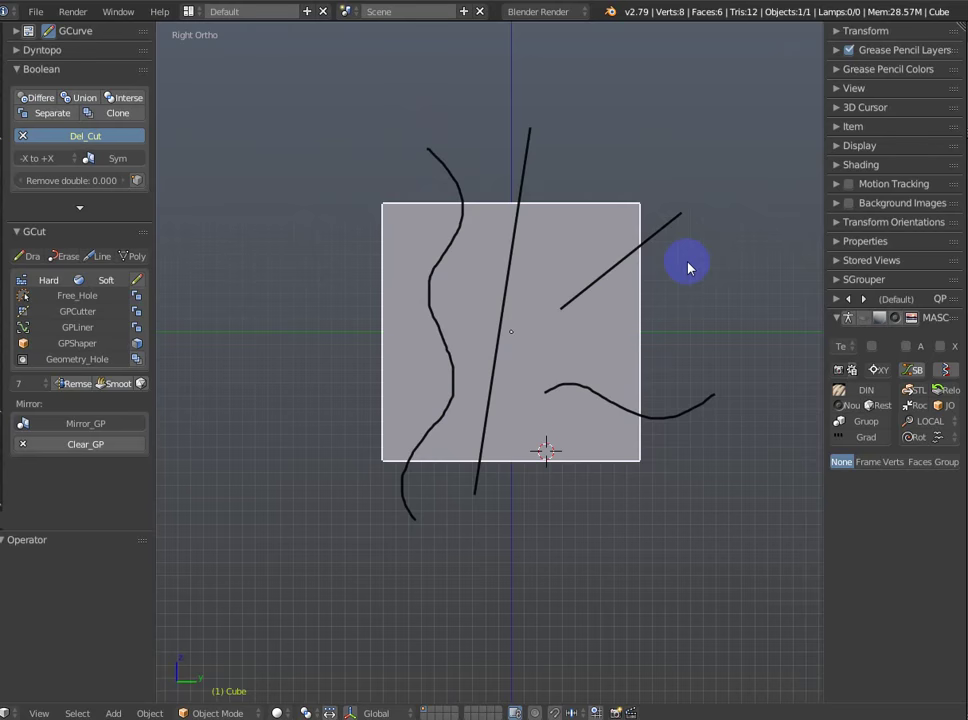
Draw freehand strokes across the cube's top and bottom edges.
key("d")
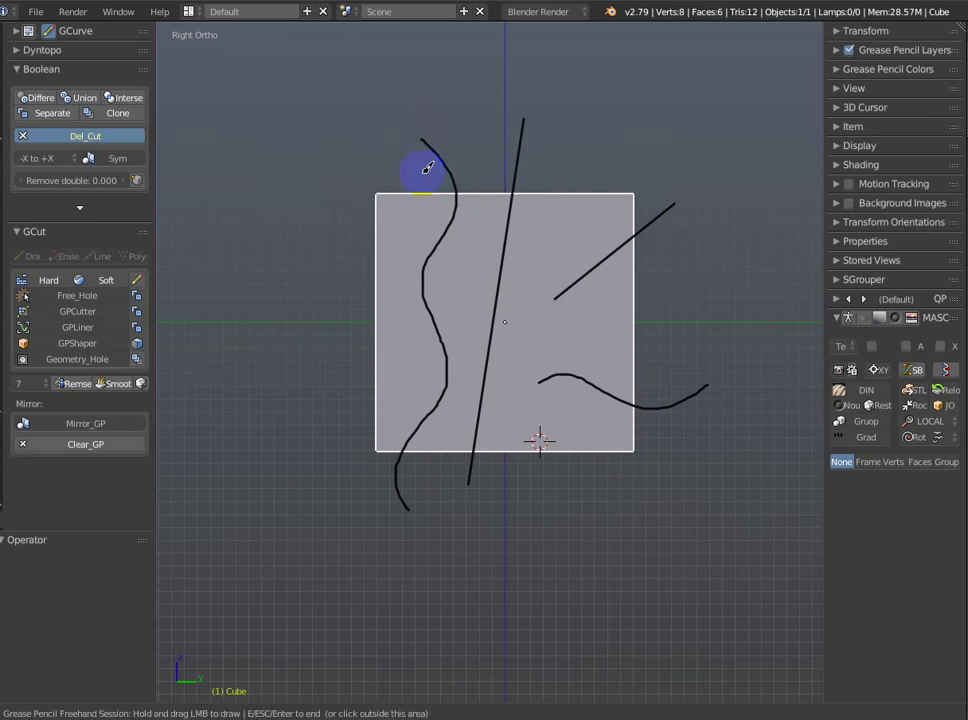
left_click_drag(427, 168, 547, 143)
left_click_drag(388, 484, 482, 468)
key("Escape")
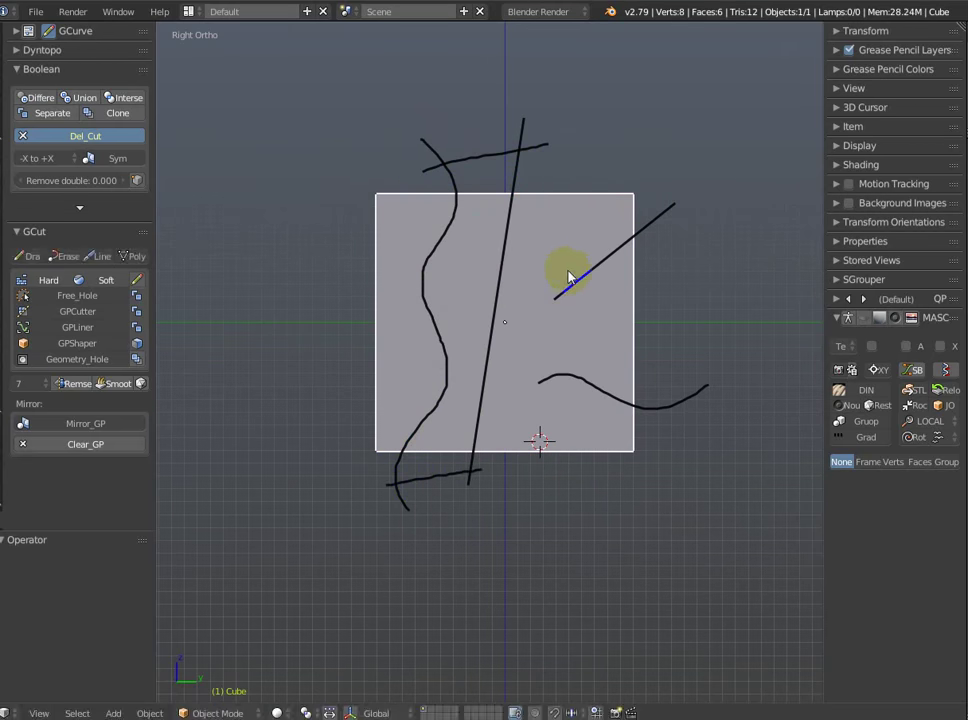
Draw two straight near-vertical lines on the cube's right side.
left_click_drag(572, 264, 559, 397)
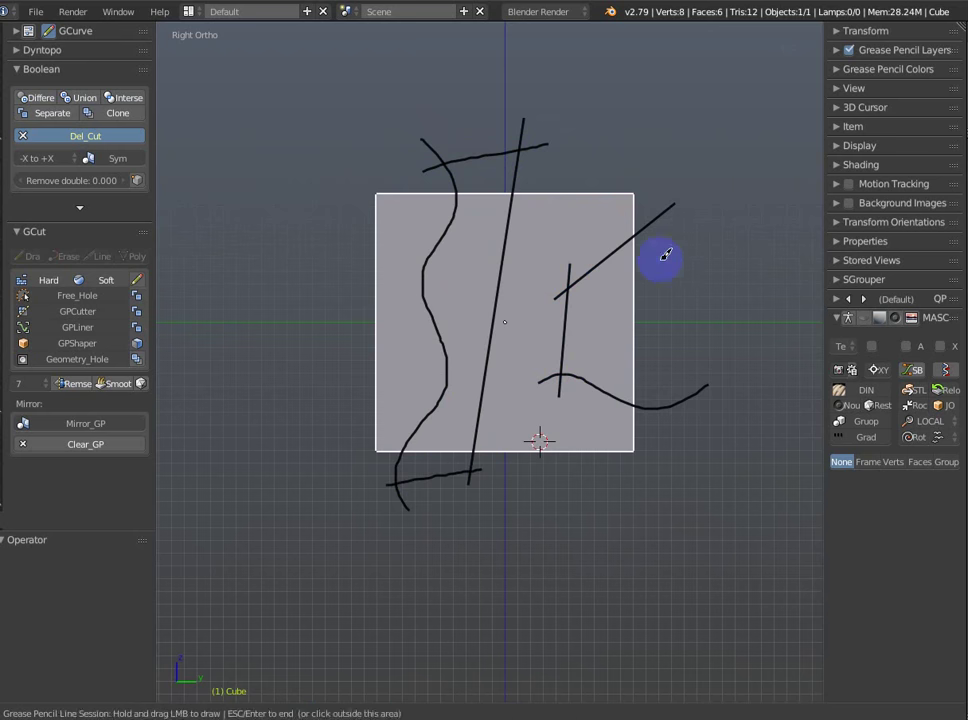
left_click_drag(662, 208, 682, 420)
key("Escape")
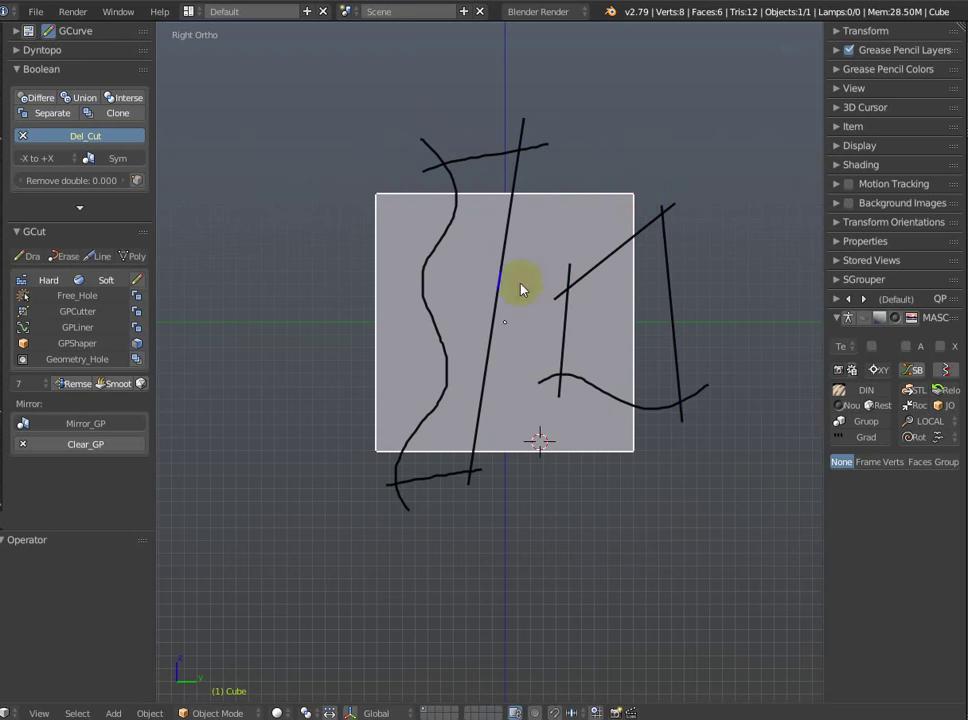
scroll(520, 285, "up", 1, "shift")
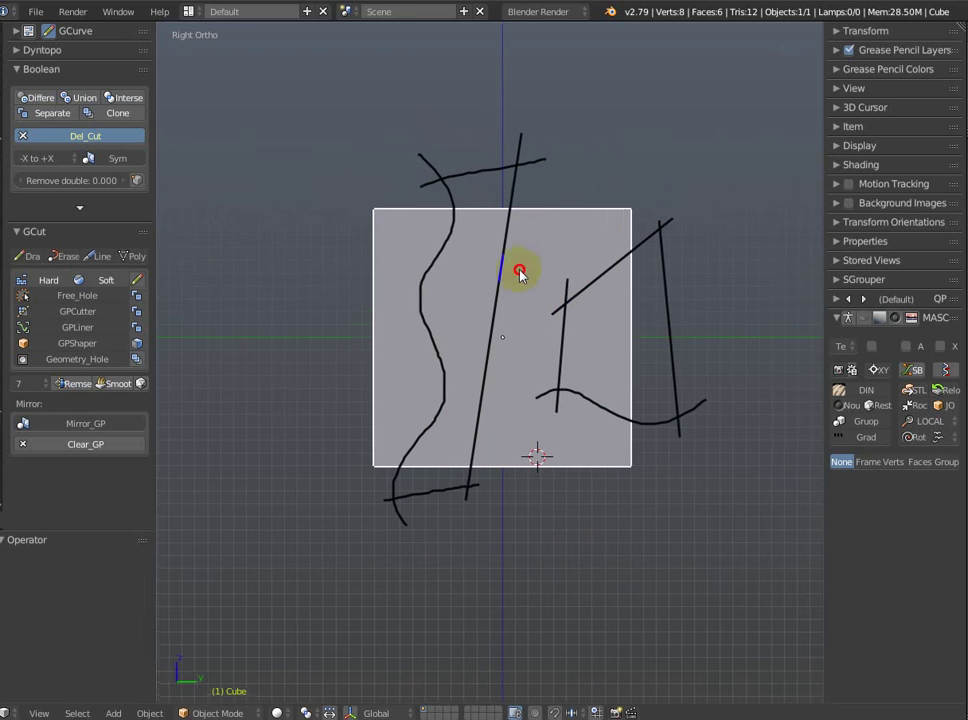
Cut holes along the strokes with Free_Hole, checking the result in wireframe from the side view.
left_click(82, 303)
key("z")
left_click(703, 312)
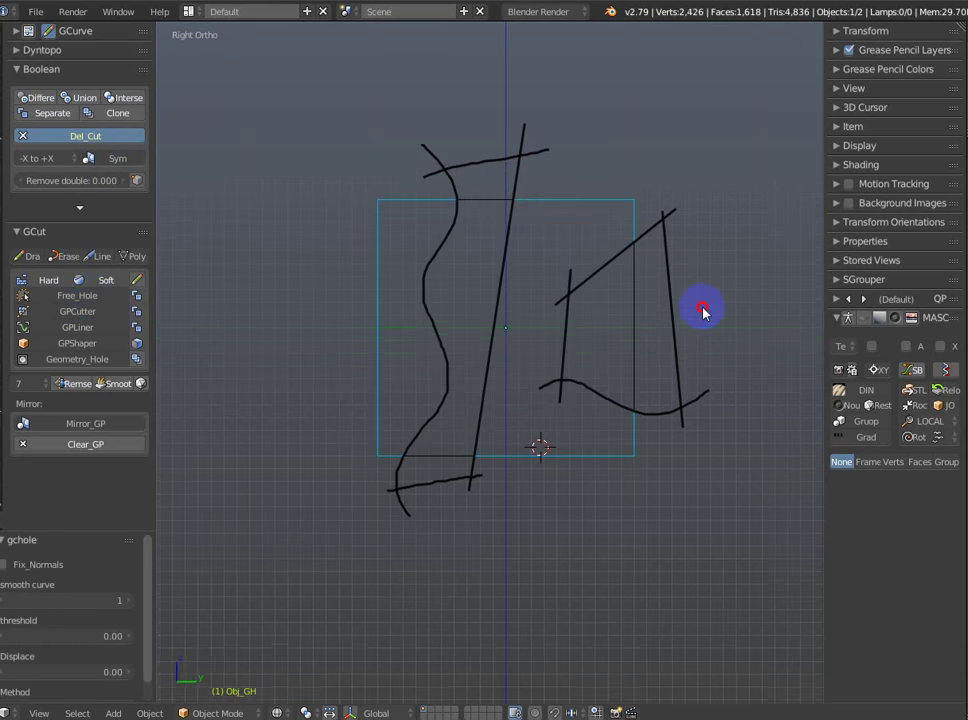
middle_click_drag(703, 312, 703, 318)
key("KP_3")
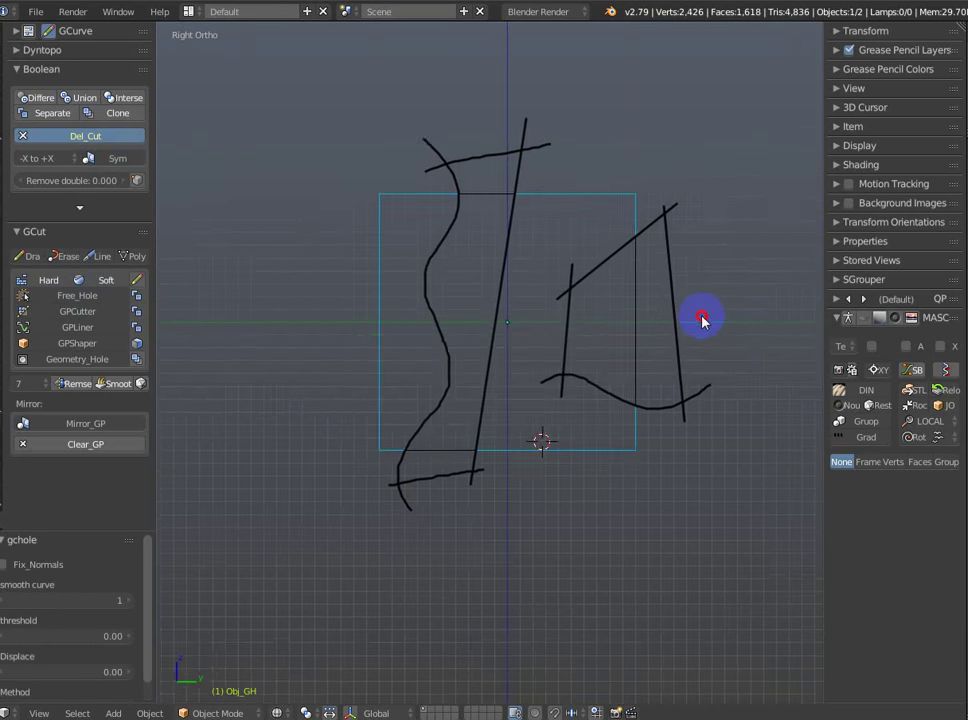
key("z")
left_click(586, 190)
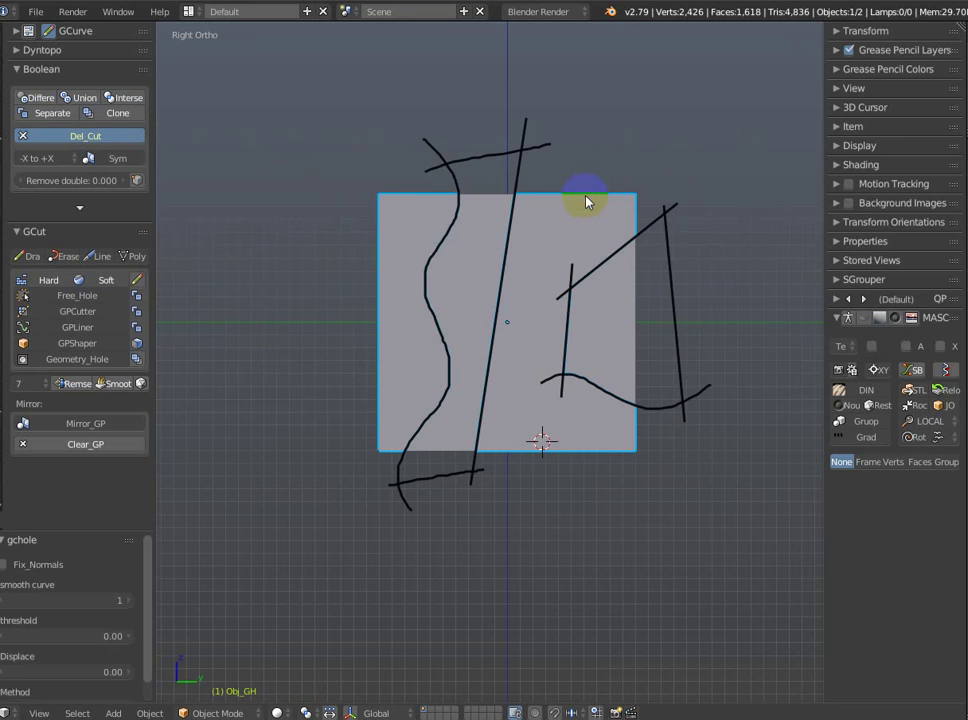
Set the Cube's maximum draw type to Wire and orbit to inspect the cut.
left_click(844, 391)
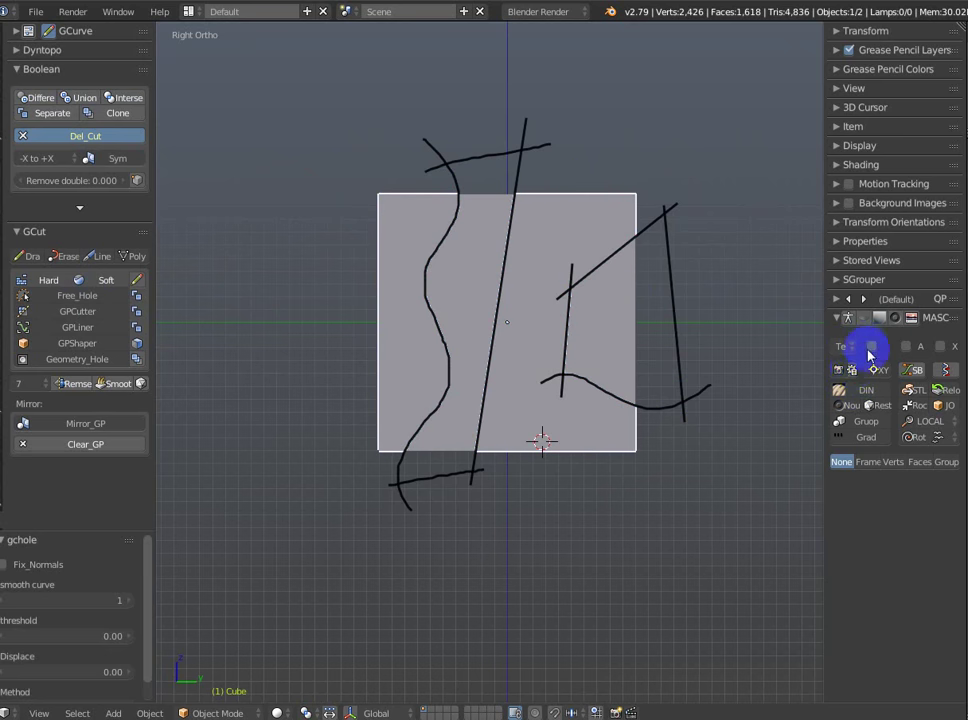
left_click(852, 372)
left_click(850, 388)
mouse_move(660, 250)
middle_mouse_down()
mouse_move(637, 227)
mouse_move(573, 245)
mouse_move(460, 251)
mouse_move(622, 285)
mouse_move(679, 249)
mouse_move(691, 216)
mouse_move(682, 214)
middle_mouse_up()
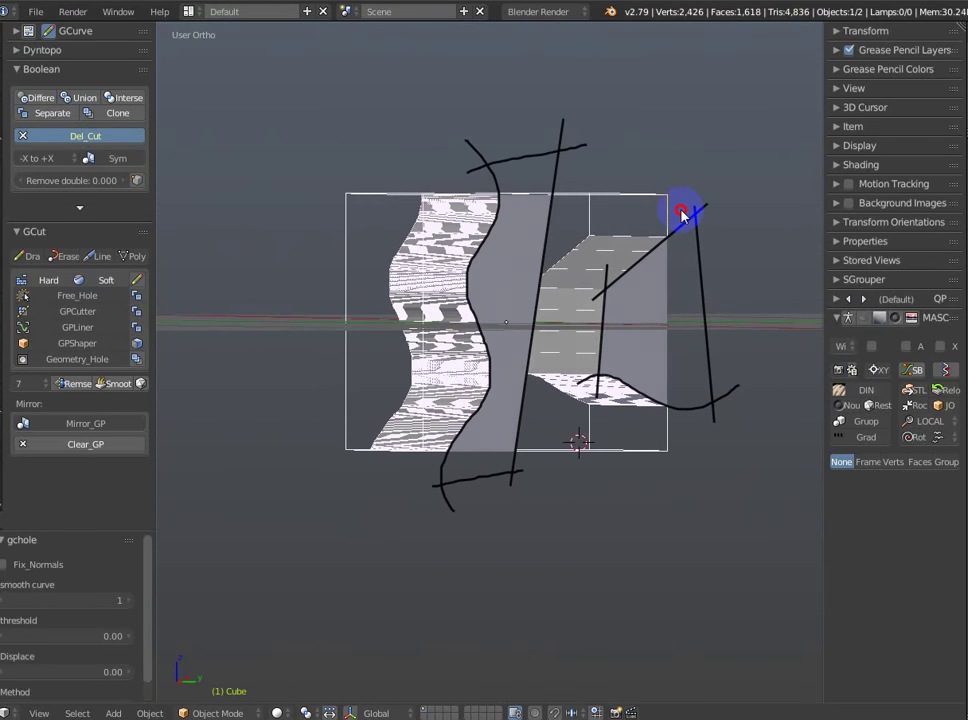
Recompute the gchole cut so thin cutters trace each stroke, reaching 2,706 vertices.
key("F6")
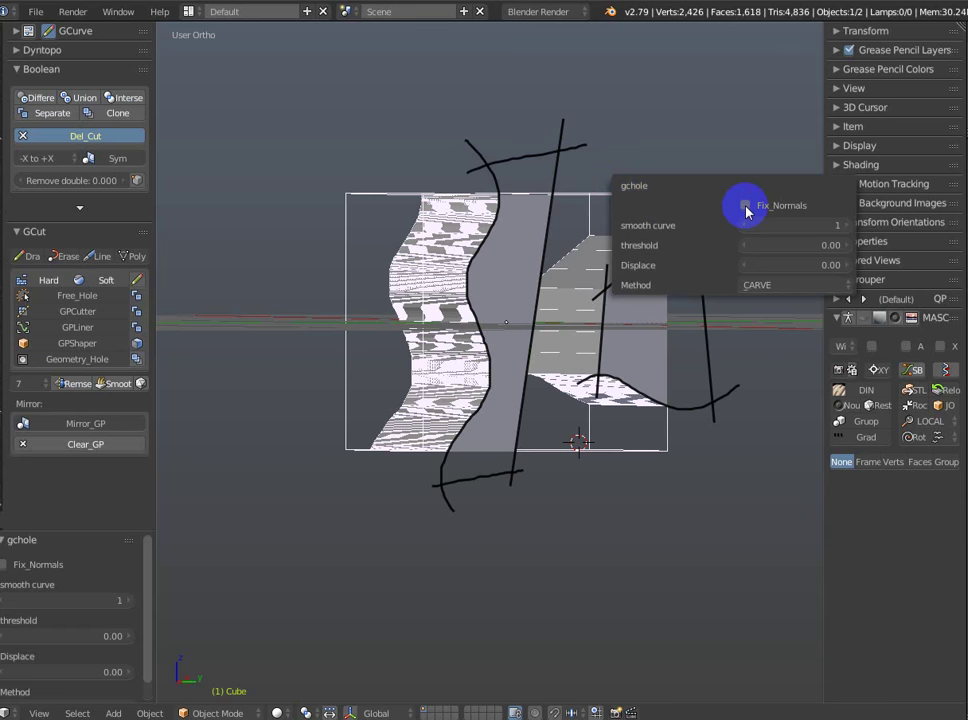
key("F6")
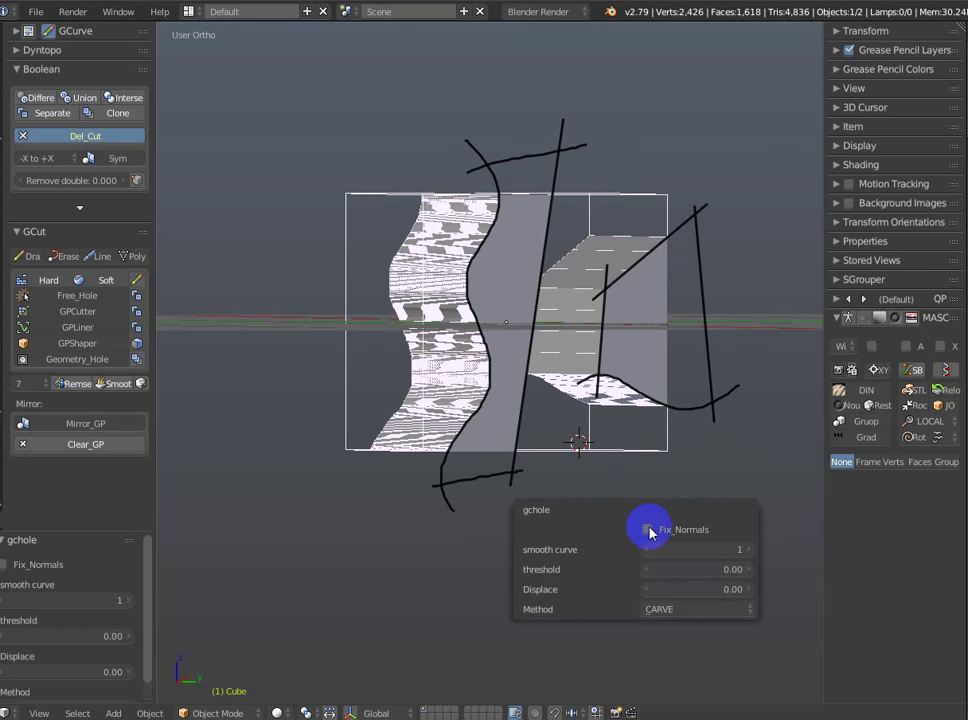
left_click(665, 393)
mouse_move(736, 248)
middle_mouse_down()
mouse_move(734, 262)
mouse_move(685, 255)
mouse_move(646, 218)
mouse_move(642, 197)
mouse_move(657, 177)
mouse_move(678, 194)
mouse_move(698, 244)
mouse_move(683, 246)
middle_mouse_up()
key("z")
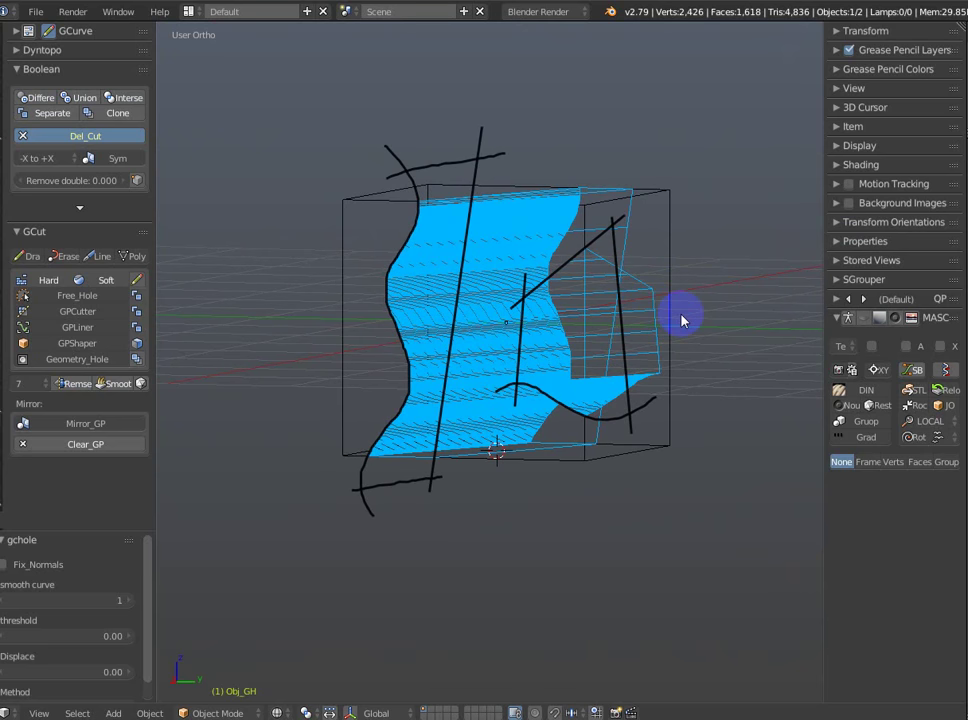
key("F6")
left_click(808, 343)
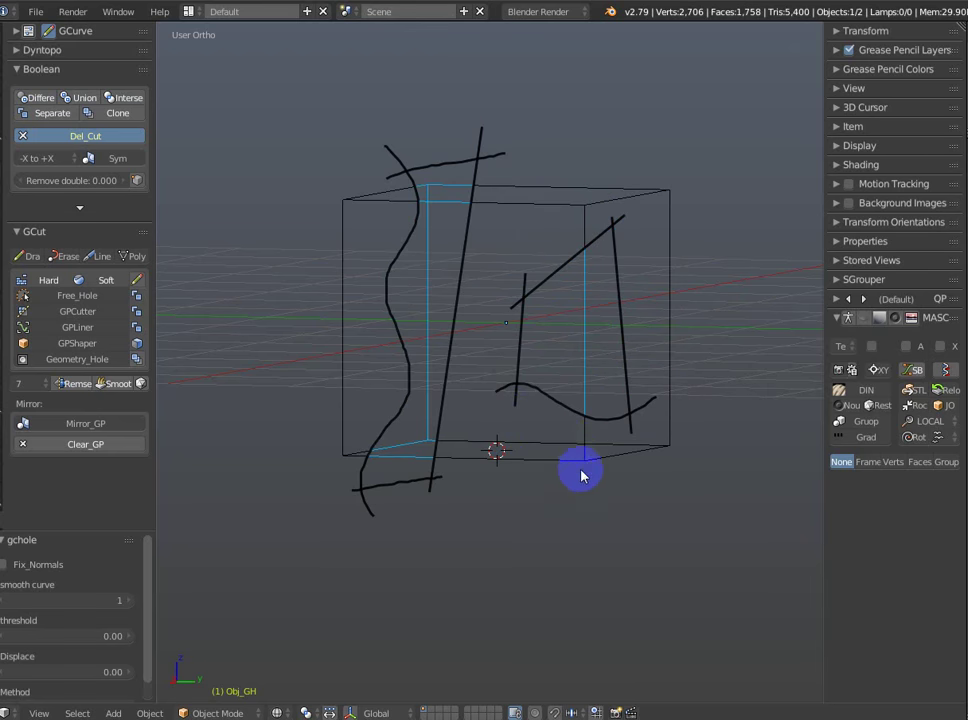
middle_click_drag(581, 476, 584, 482)
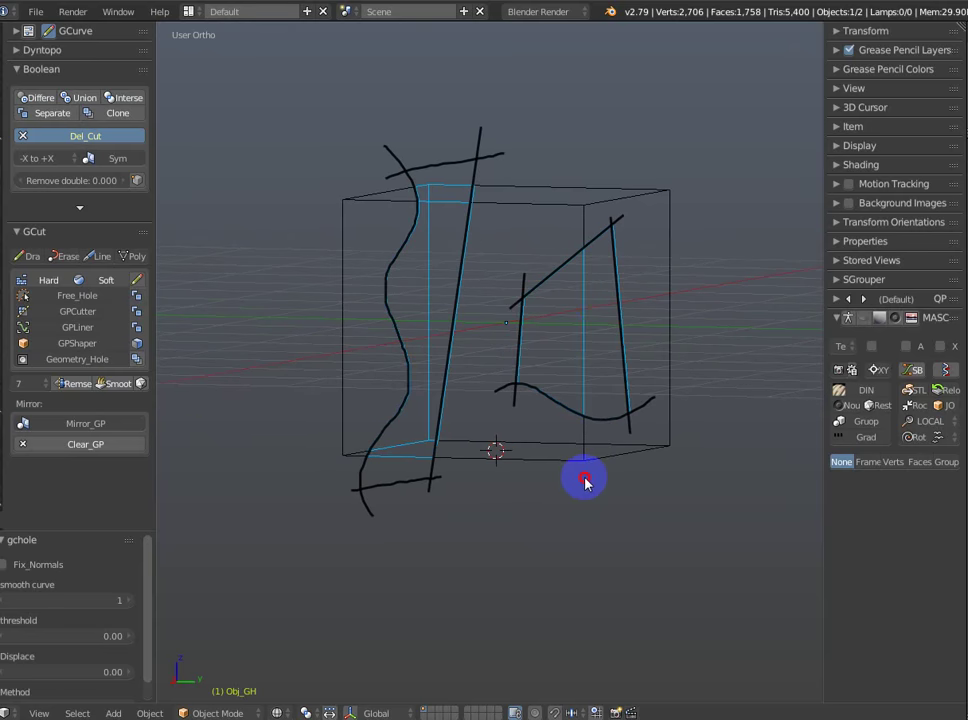
scroll(567, 346, "up", 2)
key("F6")
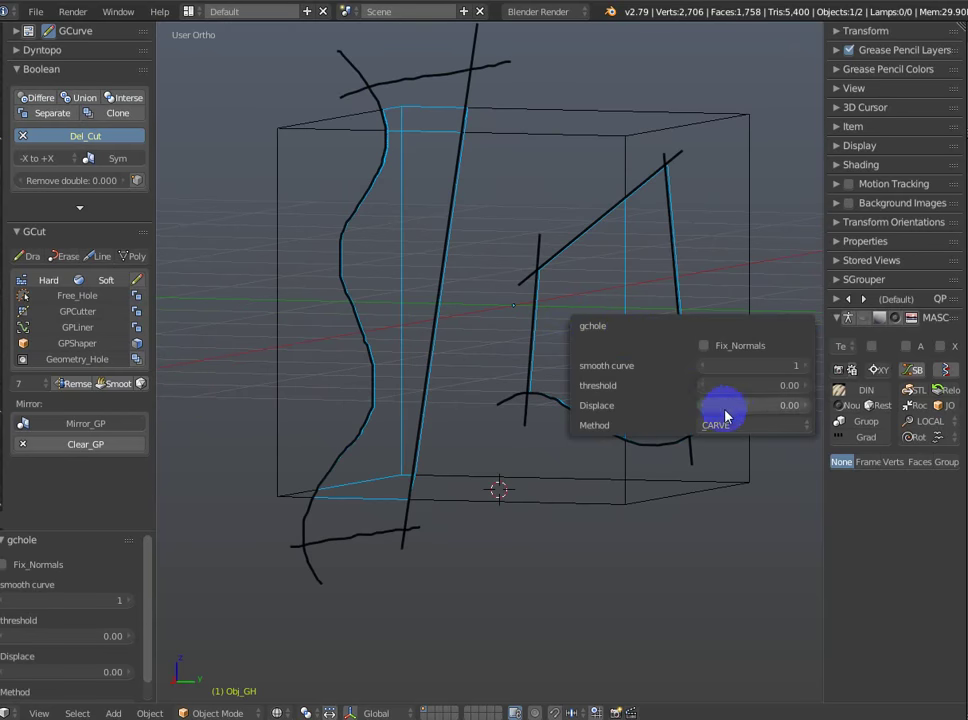
Change the hole cut's smooth curve from 1 to 20, then to 30.
left_click(734, 365)
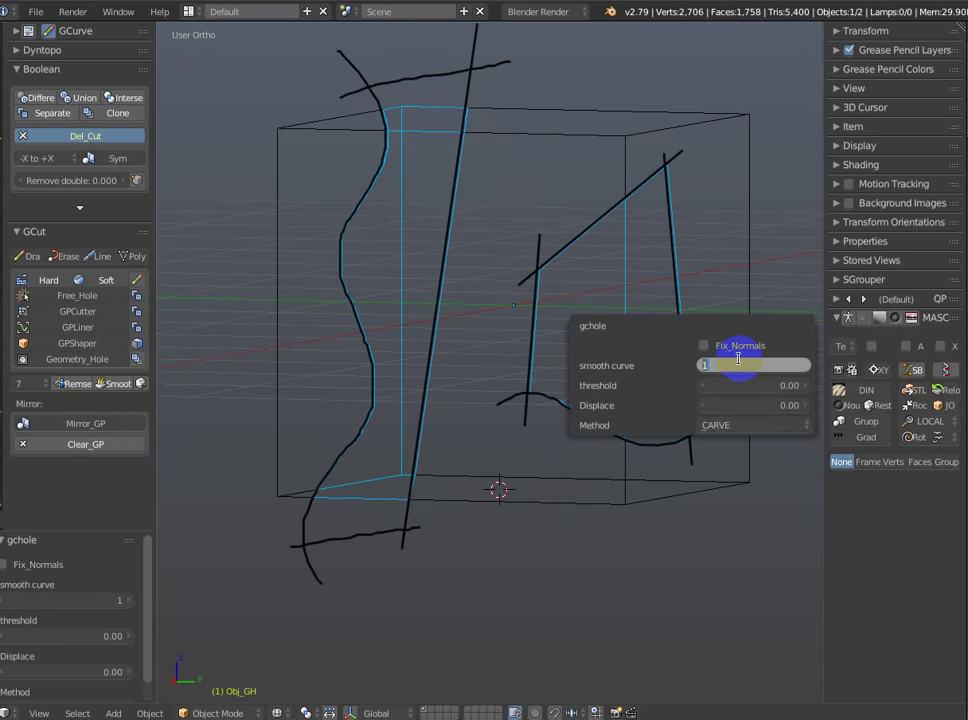
type("20")
key("Return")
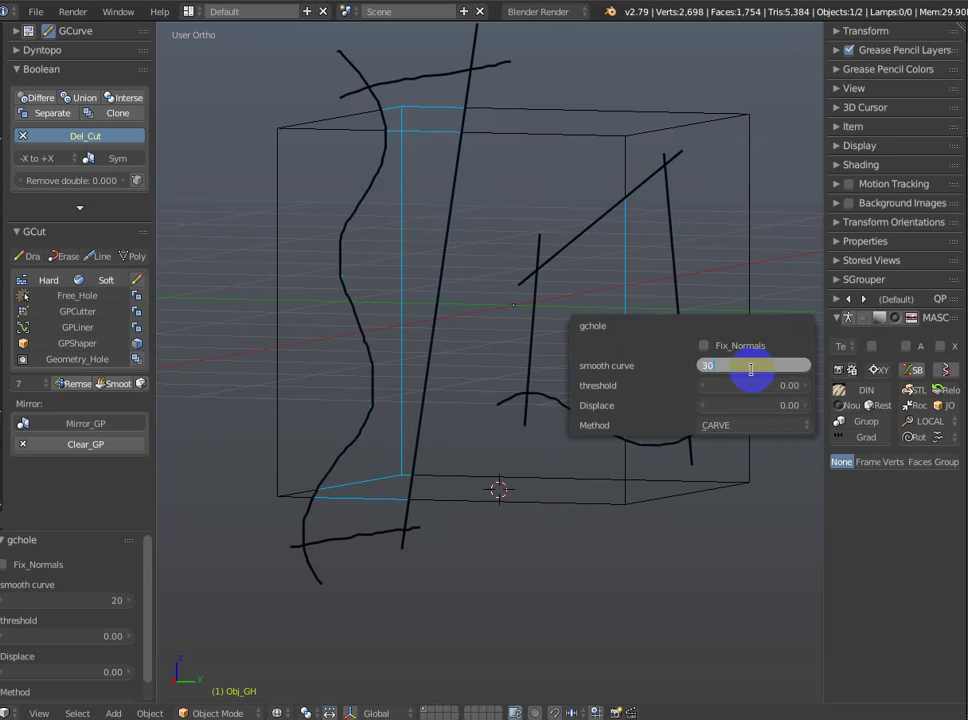
key("Return")
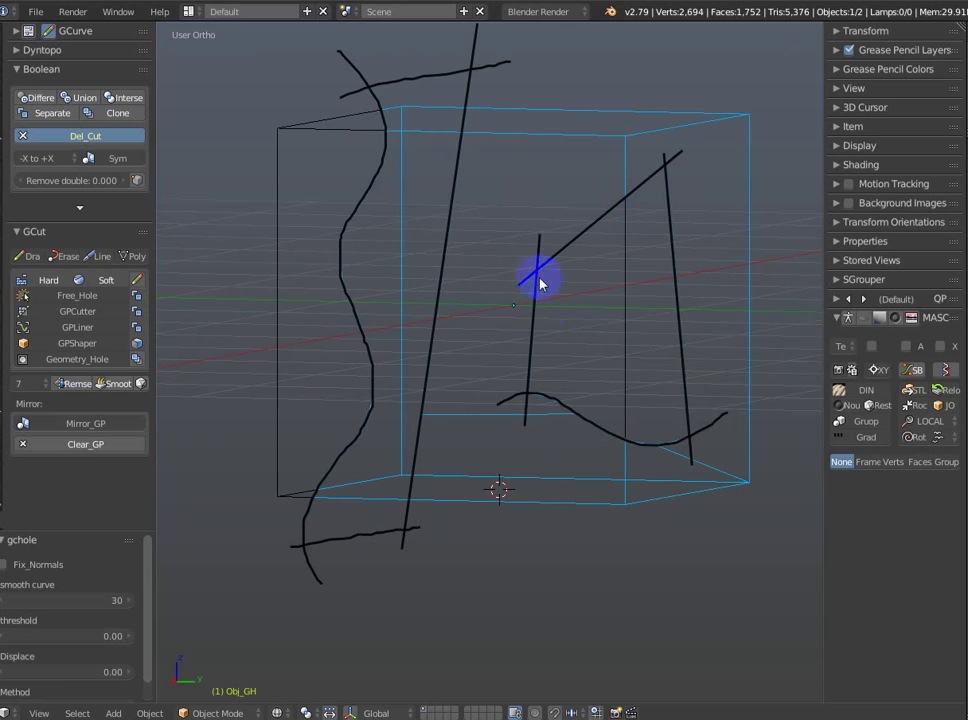
key("F6")
left_click(707, 330)
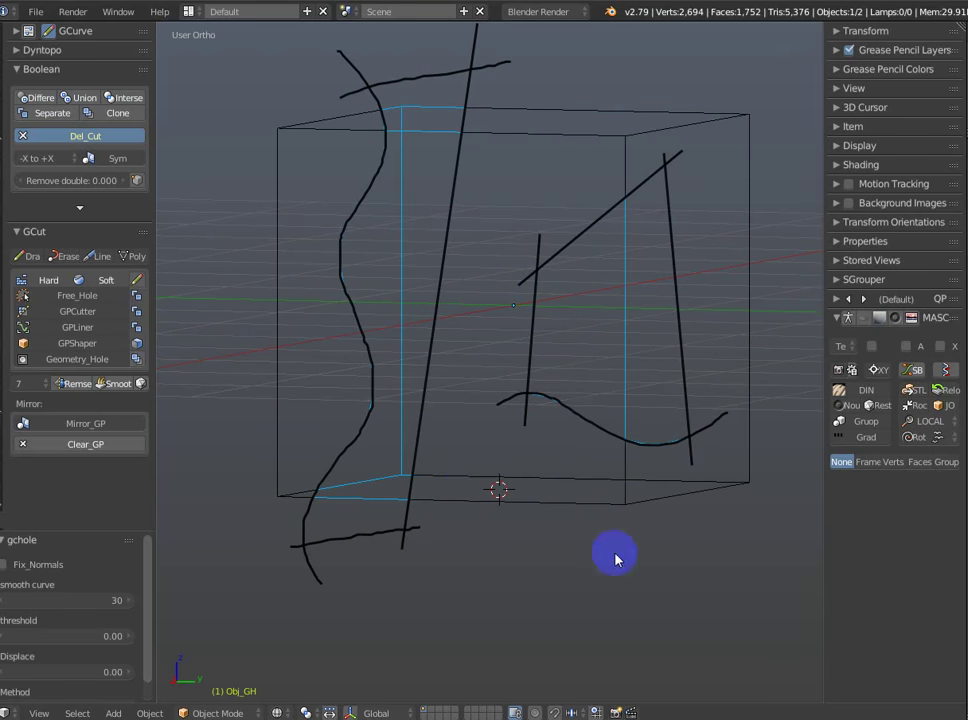
Display the cube as Wire and orbit to view the cut pieces.
mouse_move(465, 480)
middle_mouse_down()
mouse_move(482, 484)
mouse_move(533, 336)
mouse_move(484, 348)
mouse_move(535, 342)
middle_mouse_up()
mouse_move(547, 250)
middle_mouse_down()
mouse_move(529, 223)
mouse_move(566, 363)
mouse_move(558, 195)
middle_mouse_up()
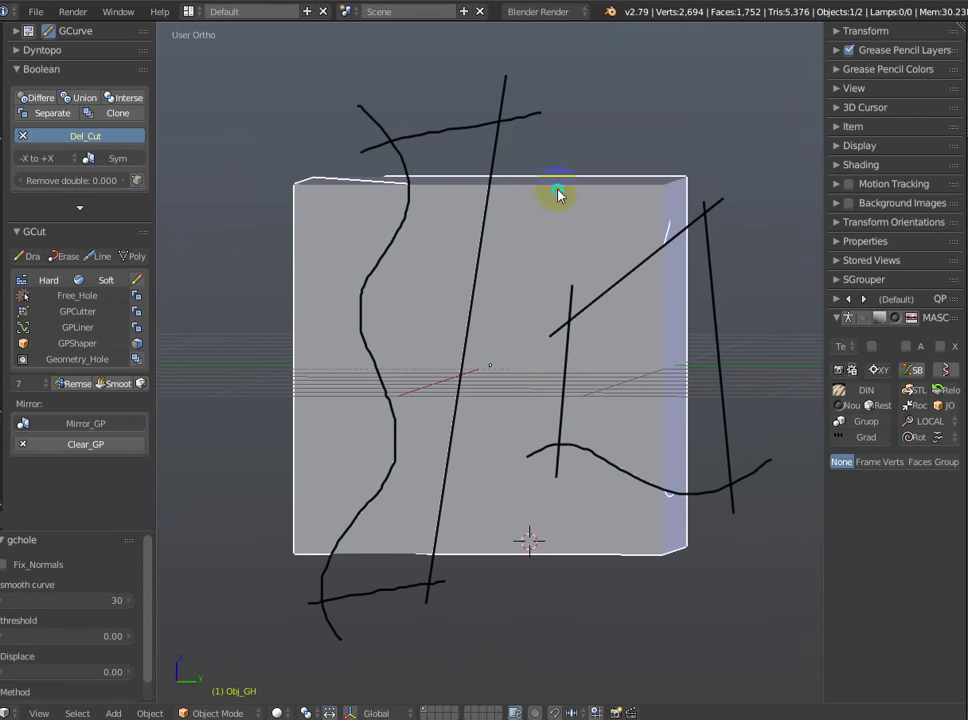
left_click(859, 352)
left_click(847, 309)
mouse_move(760, 290)
middle_mouse_down()
mouse_move(670, 266)
mouse_move(648, 283)
mouse_move(670, 281)
mouse_move(683, 302)
mouse_move(510, 296)
mouse_move(590, 288)
mouse_move(674, 259)
mouse_move(658, 268)
middle_mouse_up()
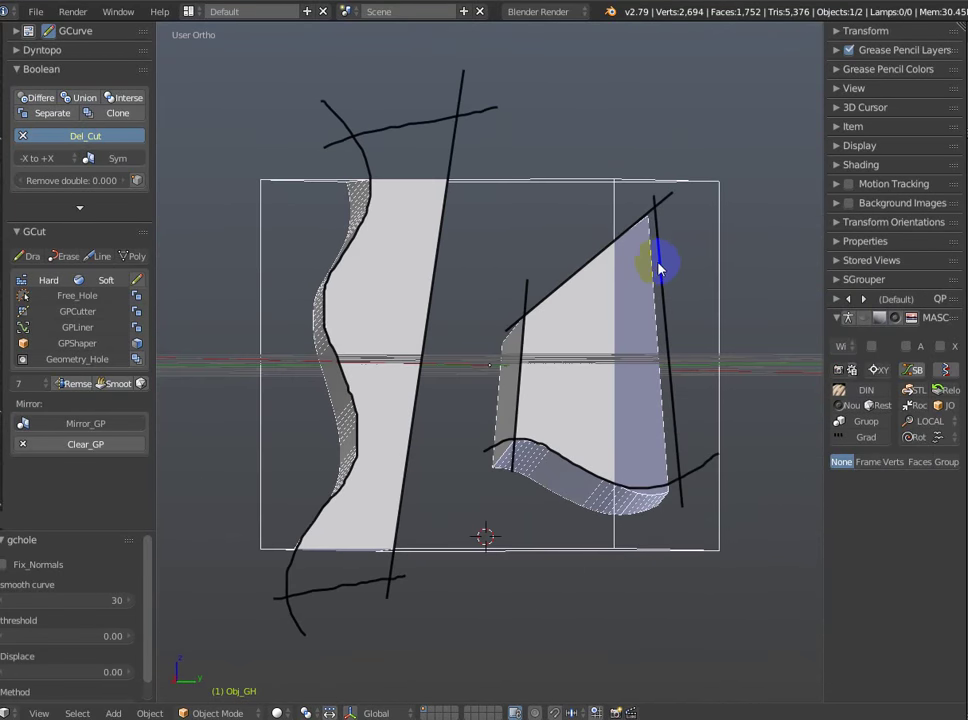
Delete the grease pencil strokes and undo the hole cut.
key("x")
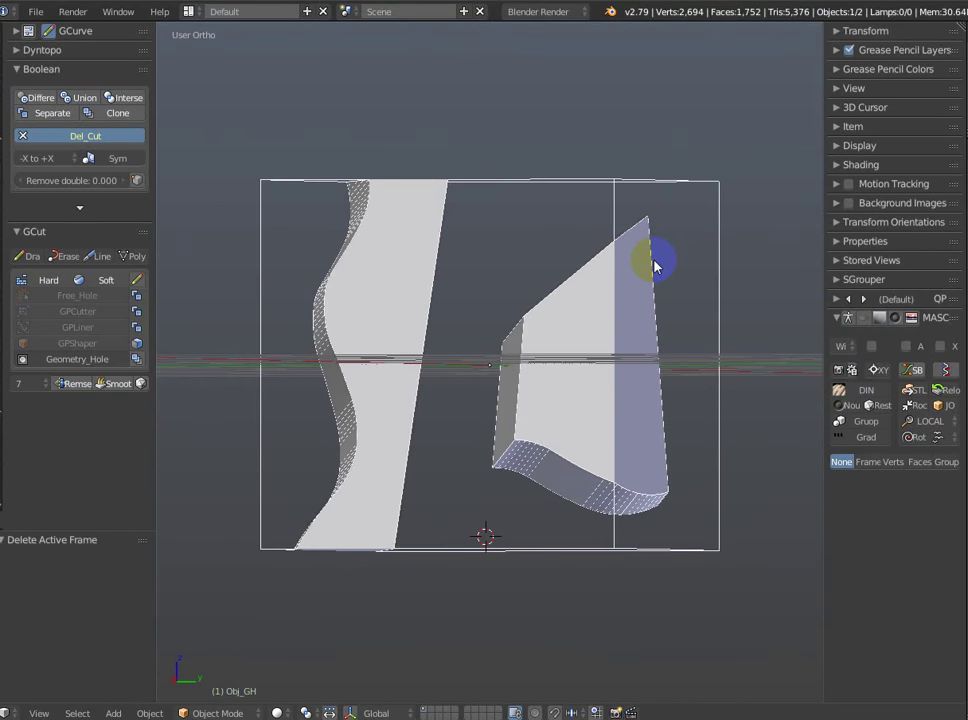
key("ctrl+z")
key("ctrl+z")
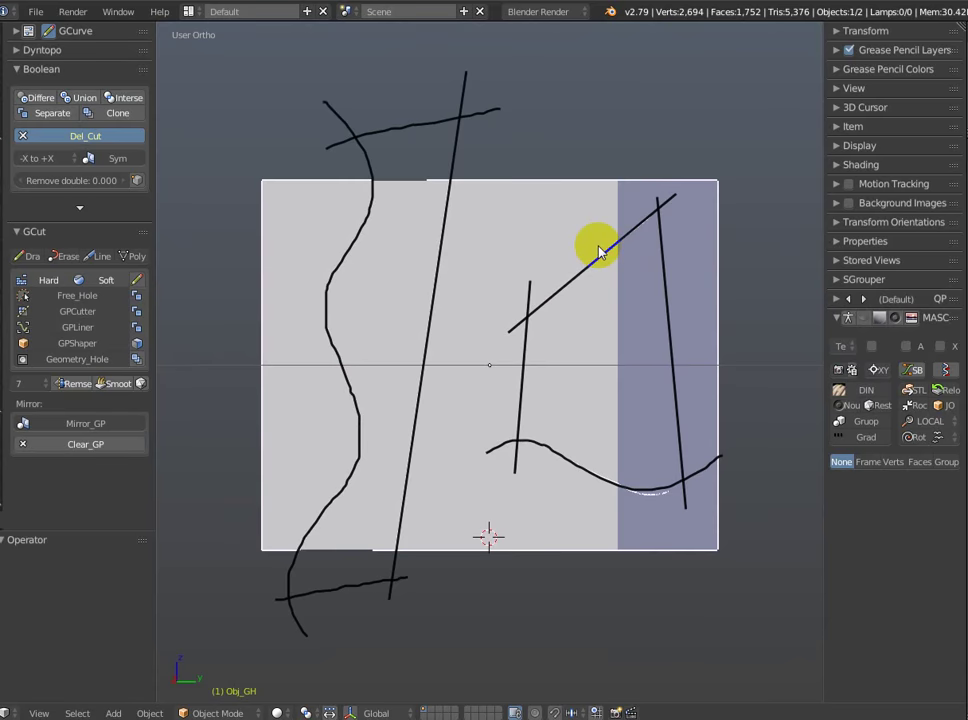
key("ctrl+z")
key("ctrl+z")
Clear the old strokes and, in wireframe side view, draw one freehand stroke from above the cube to below it.
key("x")
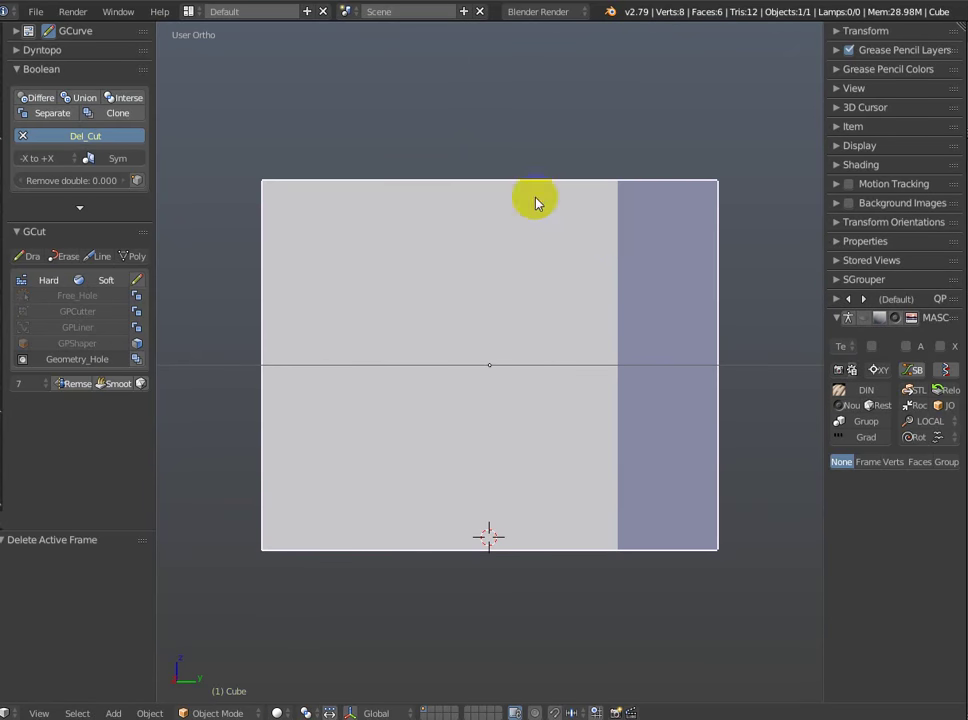
mouse_move(535, 203)
middle_mouse_down()
mouse_move(566, 279)
mouse_move(471, 212)
mouse_move(386, 240)
middle_mouse_up()
key("z")
scroll(600, 240, "down", 1)
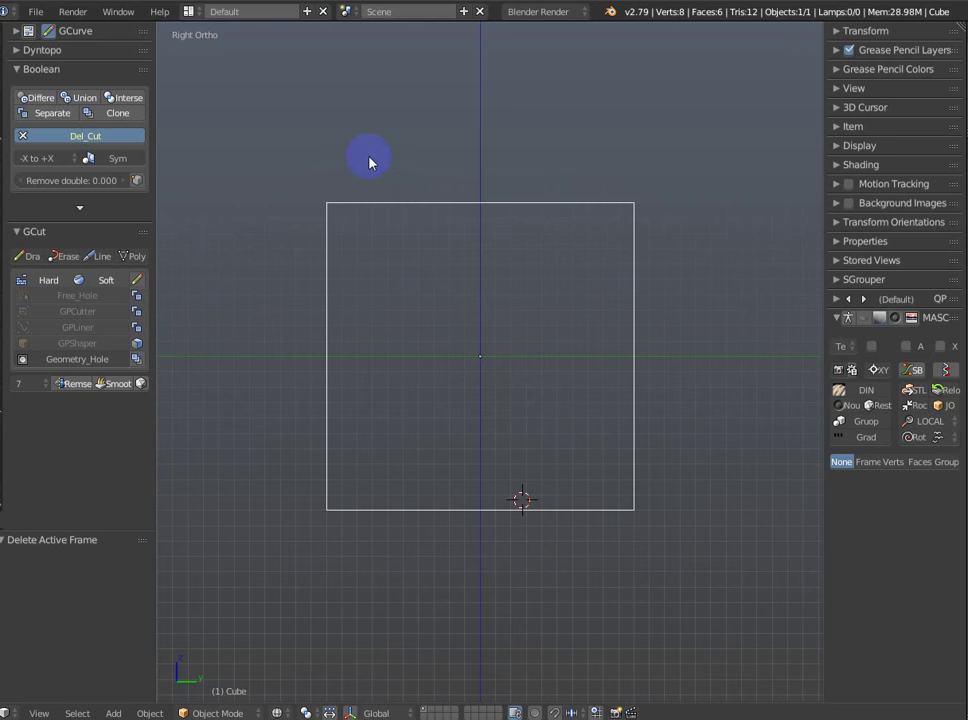
key("d")
left_click_drag(381, 143, 534, 560)
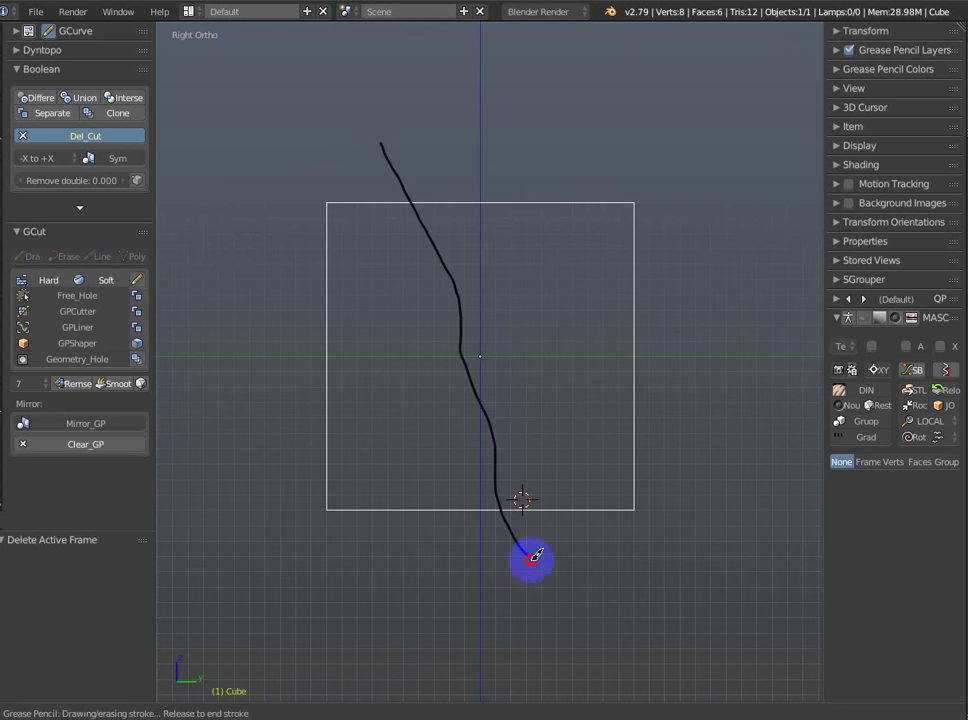
Cut the cube along the new stroke and re-run the cut with Fix_Normals enabled.
left_click(97, 315)
mouse_move(514, 333)
middle_mouse_down()
mouse_move(499, 363)
mouse_move(527, 339)
mouse_move(541, 343)
mouse_move(422, 347)
middle_mouse_up()
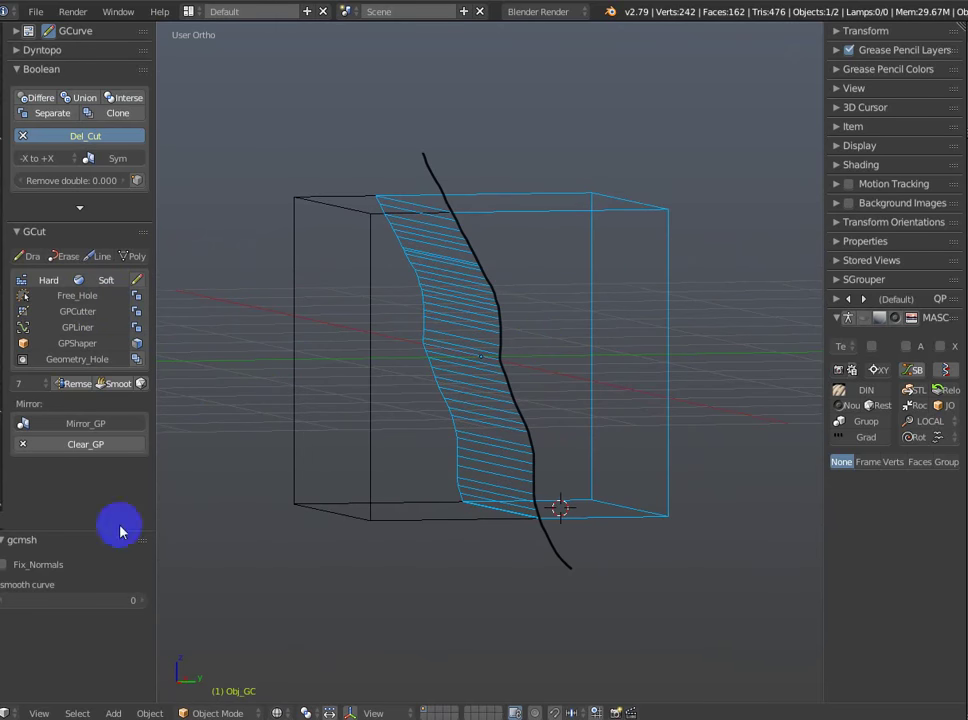
key("F6")
left_click(597, 521)
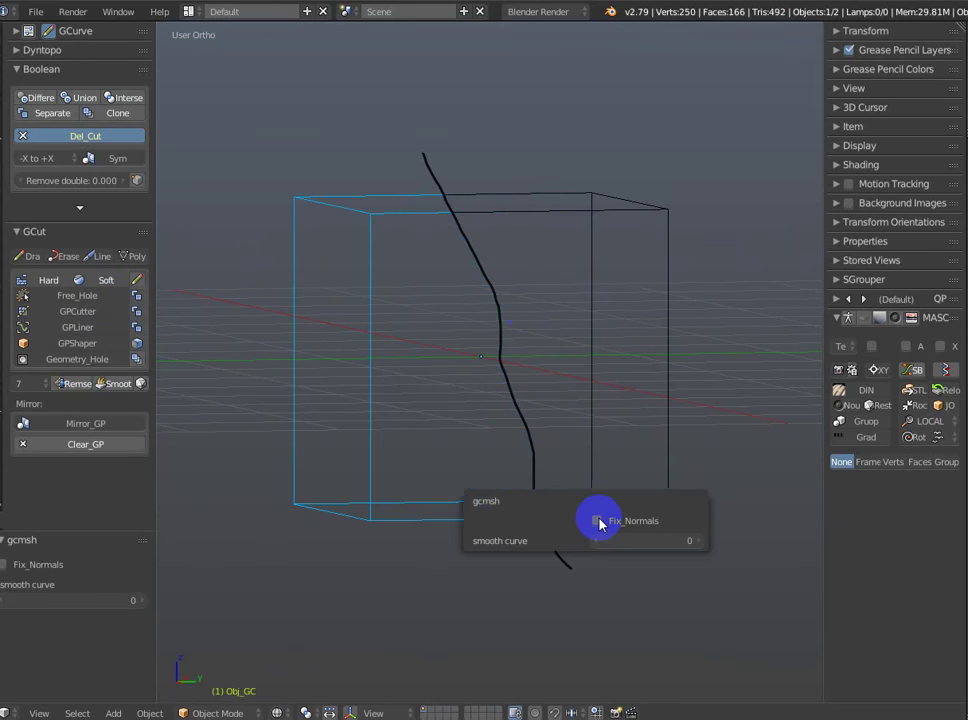
mouse_move(514, 315)
middle_mouse_down()
mouse_move(553, 309)
mouse_move(588, 333)
middle_mouse_up()
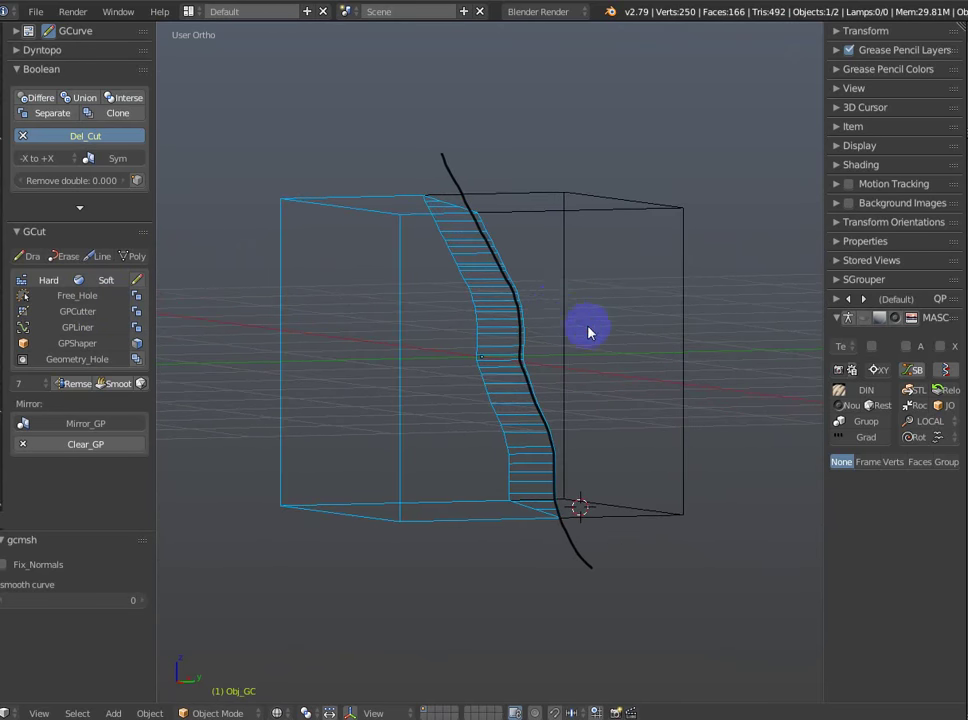
key("F6")
left_click(757, 371)
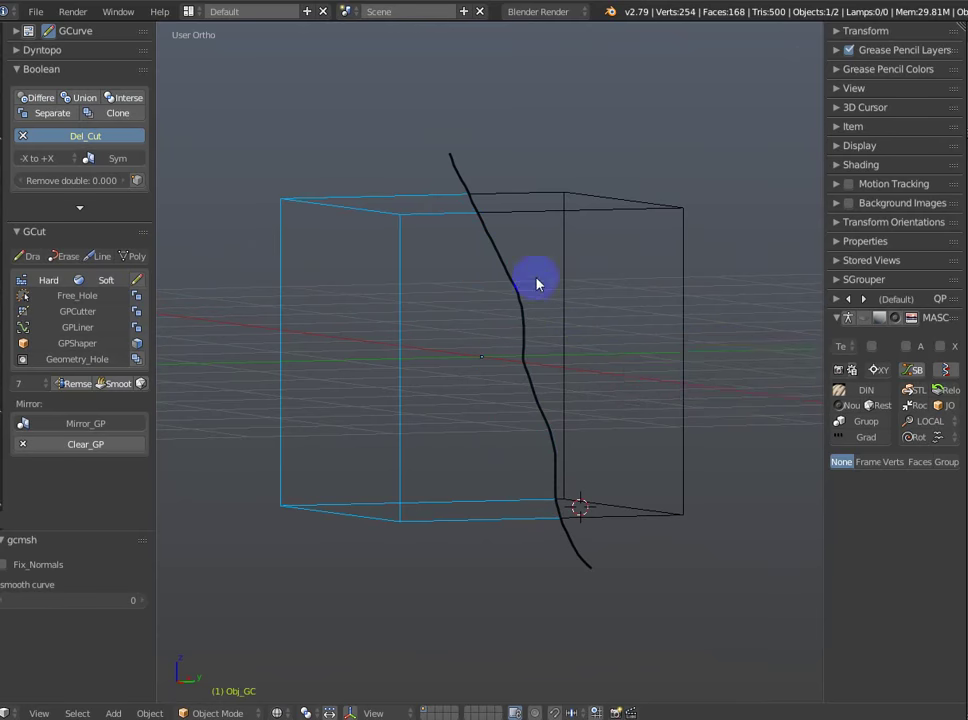
mouse_move(536, 281)
middle_mouse_down()
mouse_move(466, 278)
mouse_move(495, 240)
mouse_move(466, 243)
middle_mouse_up()
Toggle Fix_Normals off and on again to compare the cut results.
key("F6")
left_click(597, 312)
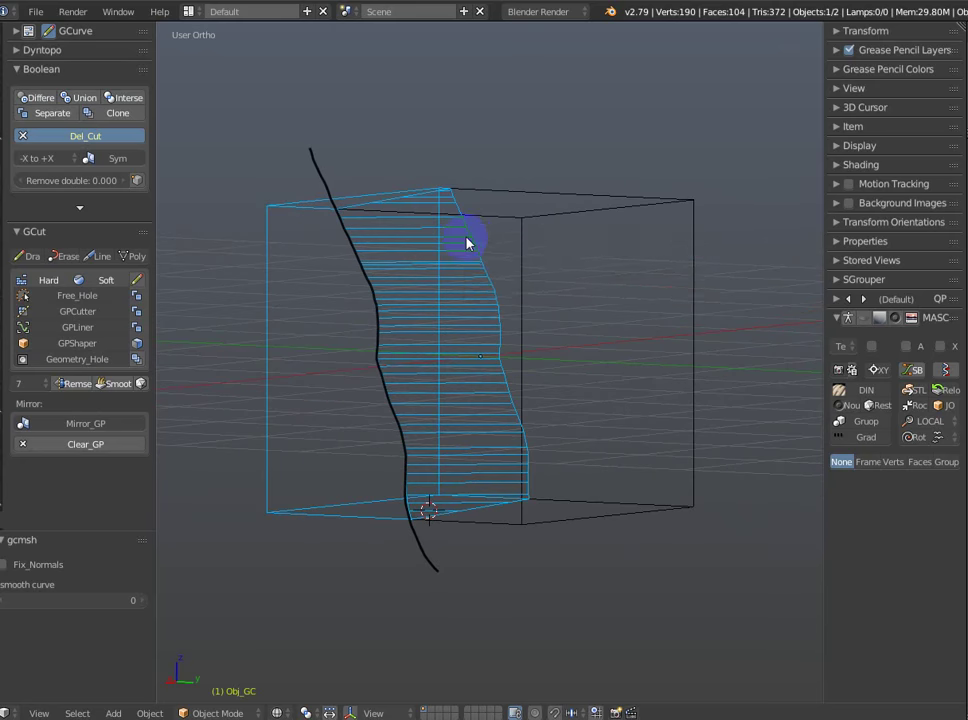
key("F6")
left_click(596, 265)
mouse_move(389, 261)
middle_mouse_down()
mouse_move(441, 268)
mouse_move(469, 259)
mouse_move(515, 290)
middle_mouse_up()
key("F6")
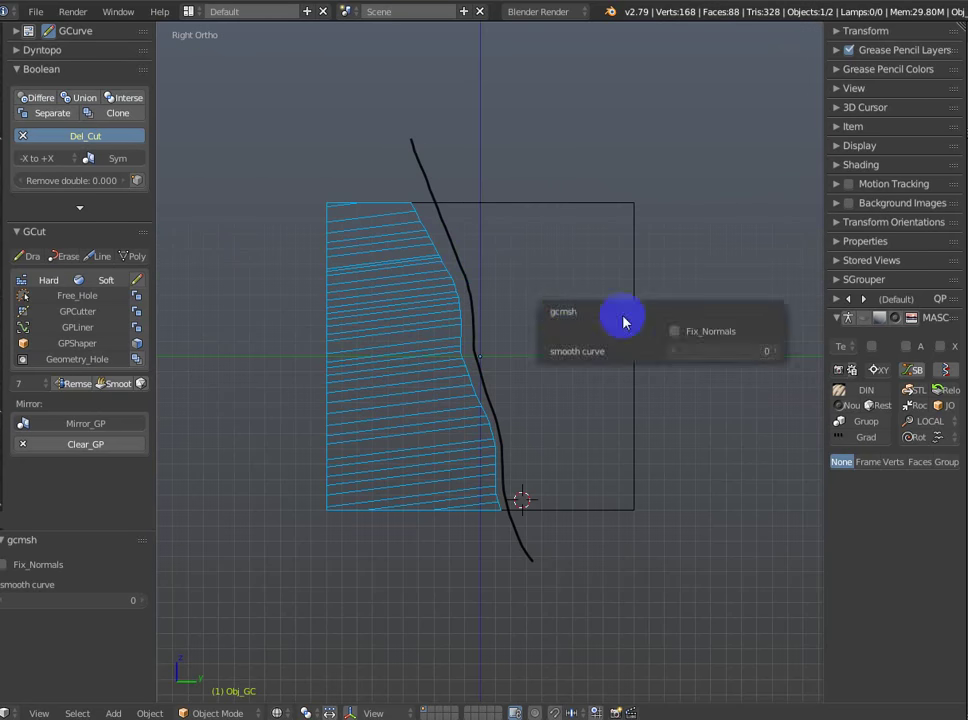
left_click(670, 328)
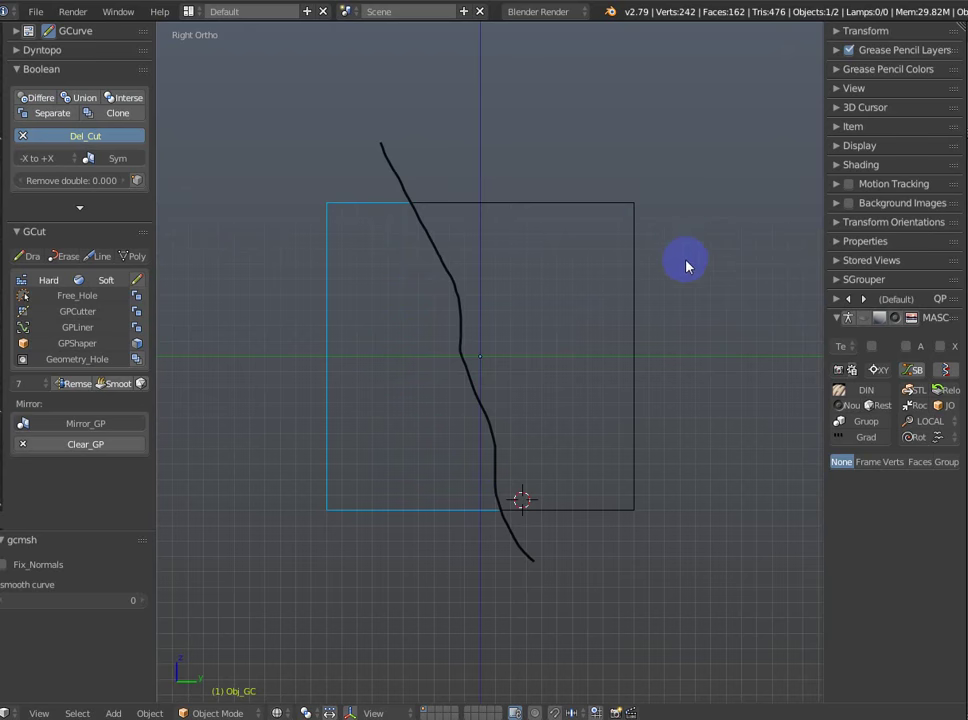
mouse_move(670, 402)
middle_mouse_down()
mouse_move(601, 339)
mouse_move(589, 269)
middle_mouse_up()
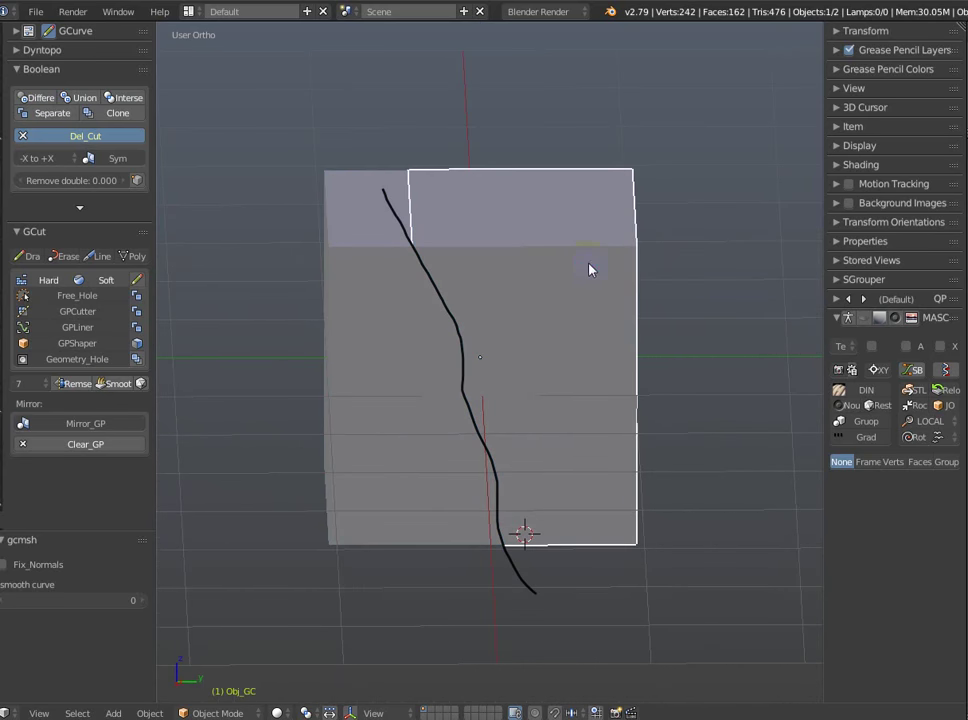
Set the cutter's Maximum Draw Type to Wire, then delete the Obj_GC cutter.
left_click(855, 355)
left_click(849, 313)
mouse_move(665, 265)
middle_mouse_down()
mouse_move(644, 259)
mouse_move(633, 231)
mouse_move(673, 228)
mouse_move(739, 259)
mouse_move(648, 253)
middle_mouse_up()
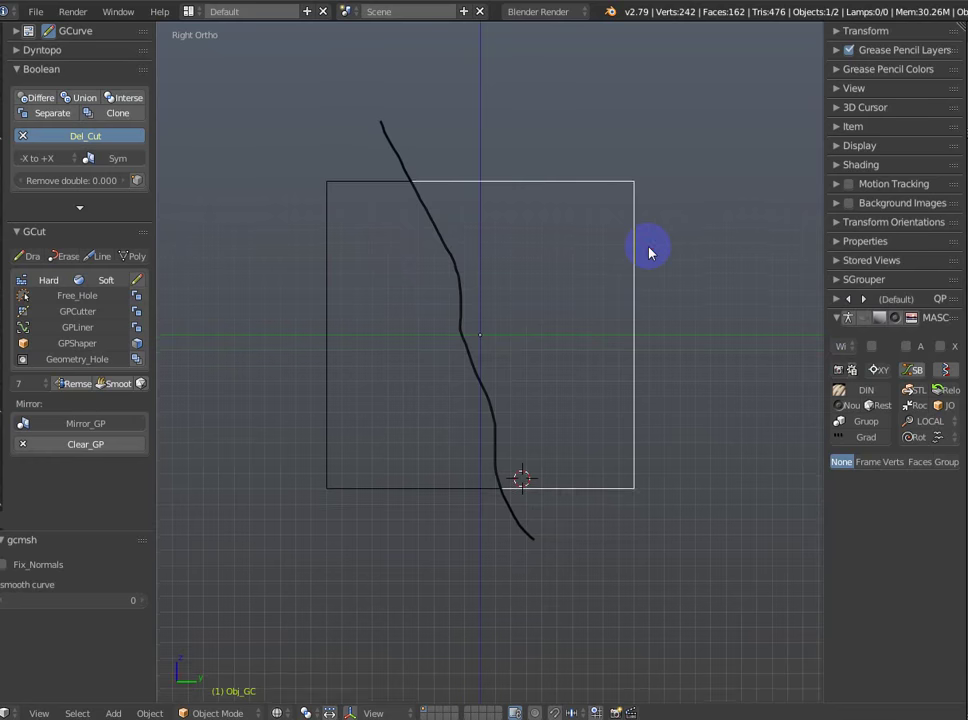
scroll(620, 295, "down", 1)
key("Delete")
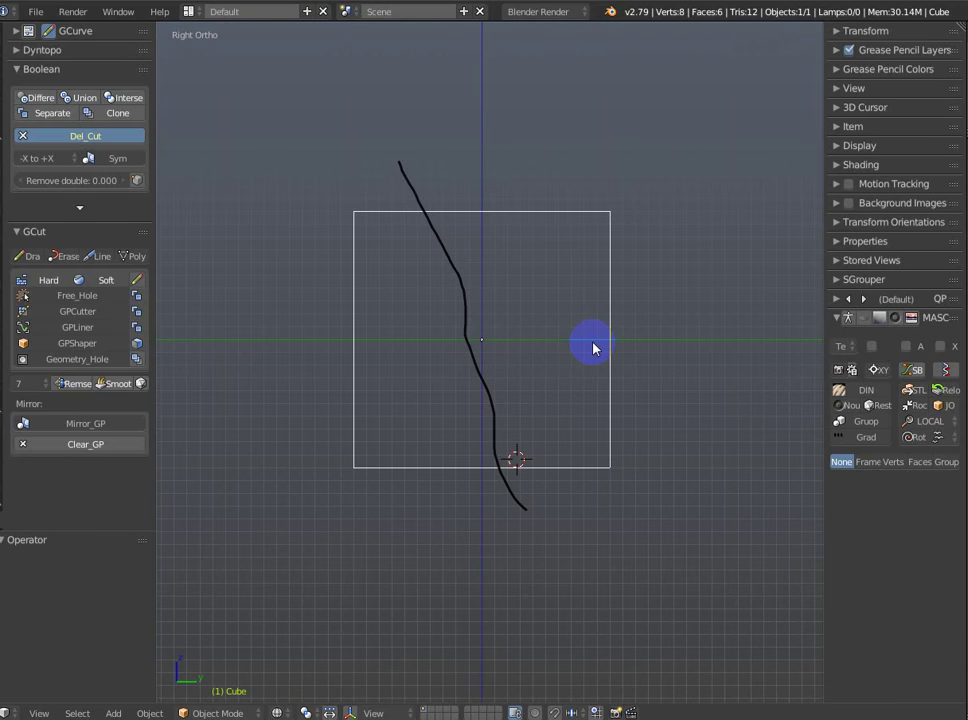
Replace the stroke with two freehand strokes from above and below, then cut with GPCutter.
key("d+x")
left_click_drag(403, 168, 440, 192)
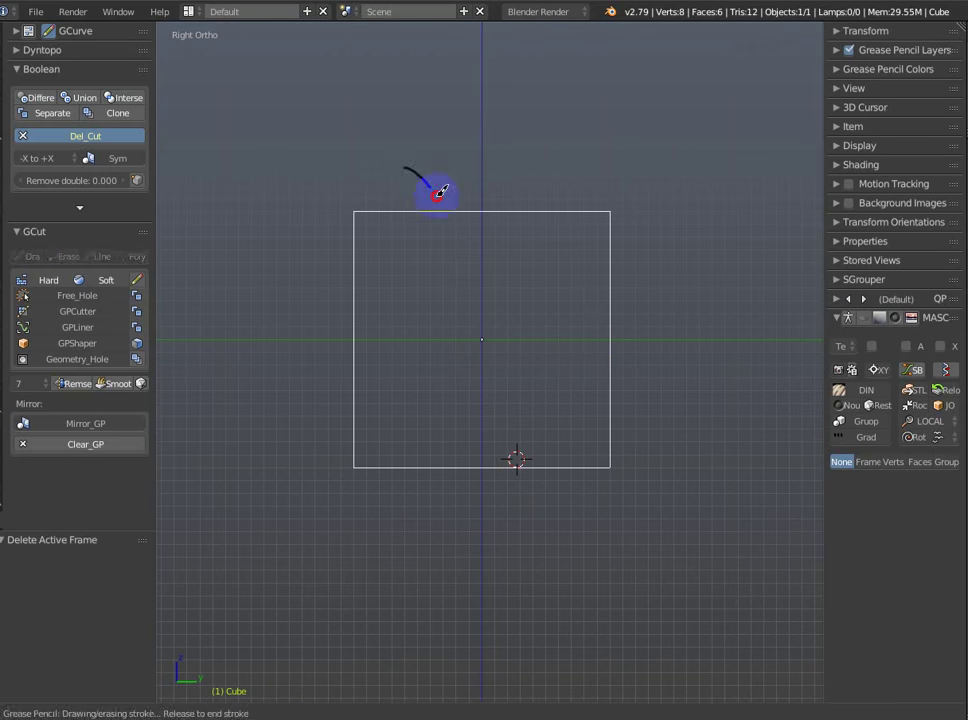
left_click_drag(487, 331, 486, 334)
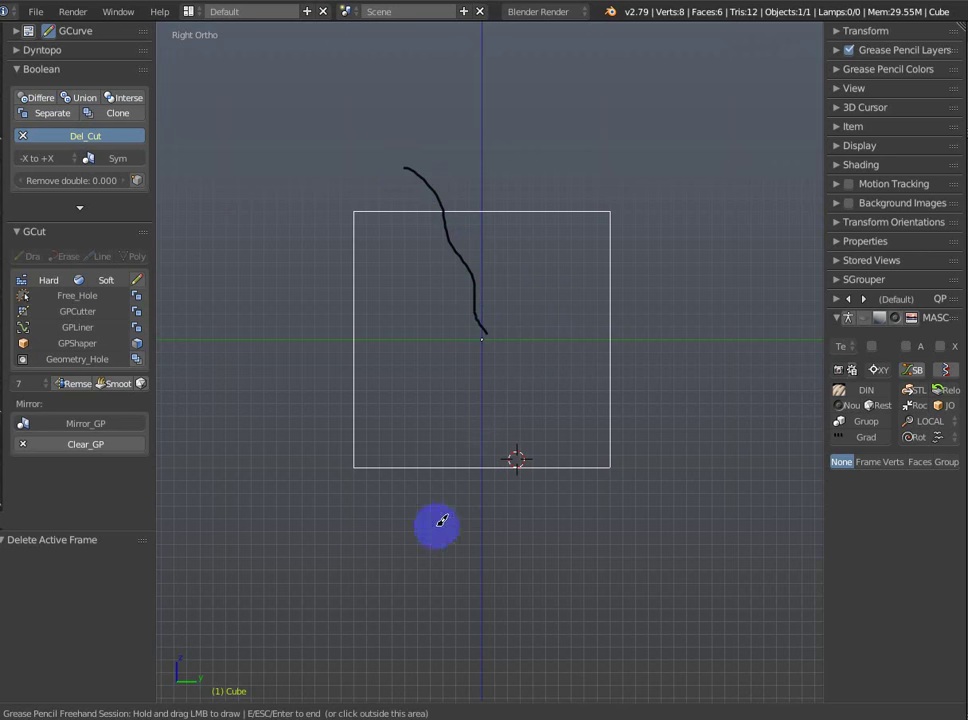
left_click_drag(437, 516, 452, 467)
left_click_drag(494, 400, 495, 399)
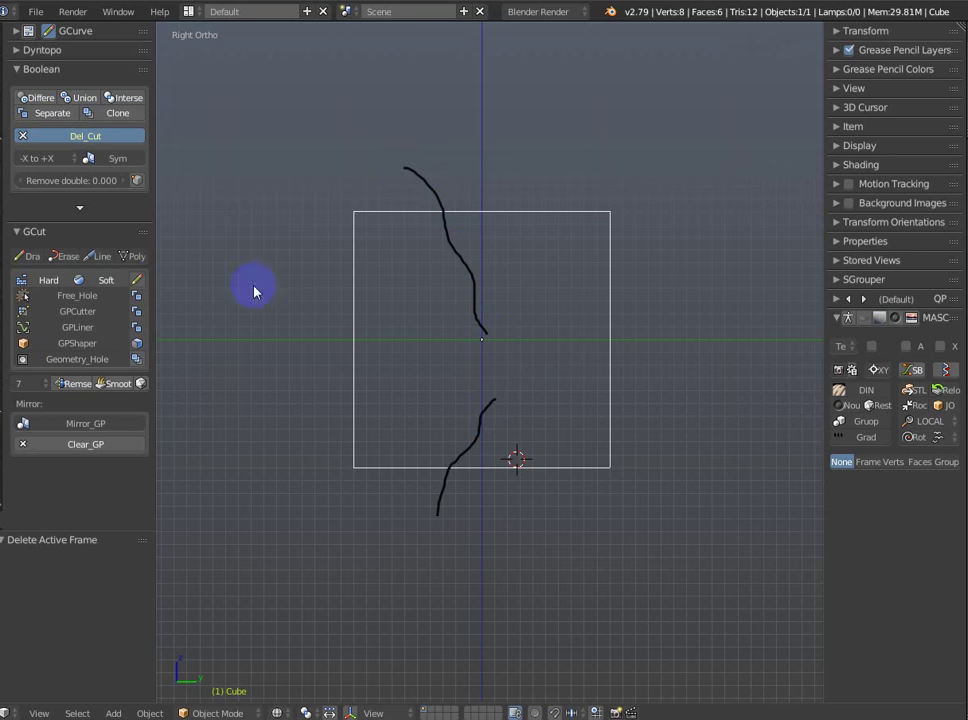
left_click(66, 315)
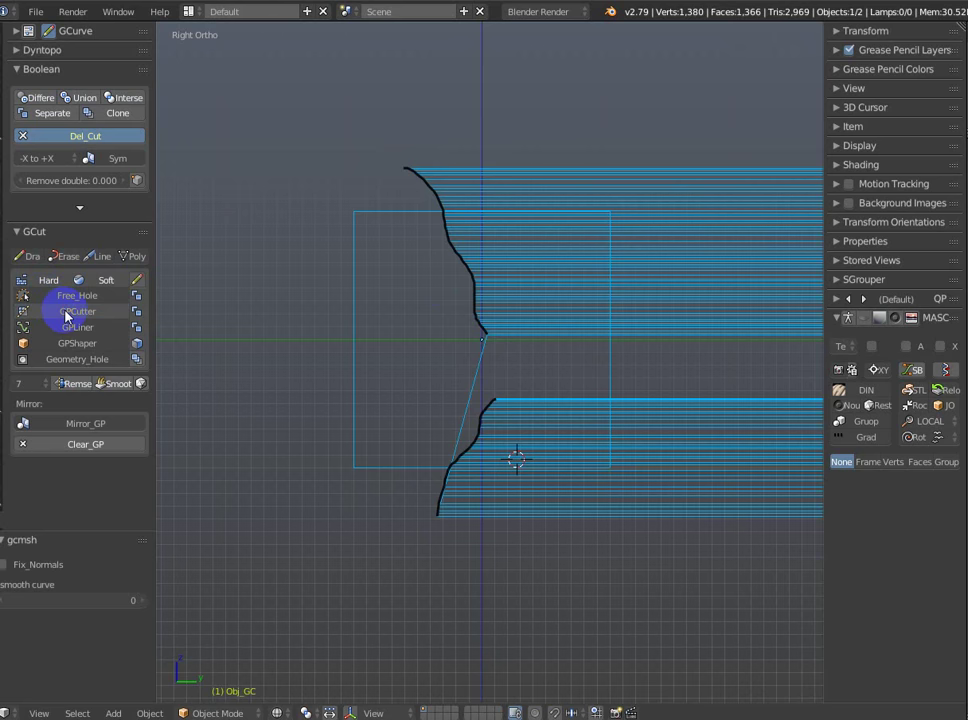
left_click(611, 386)
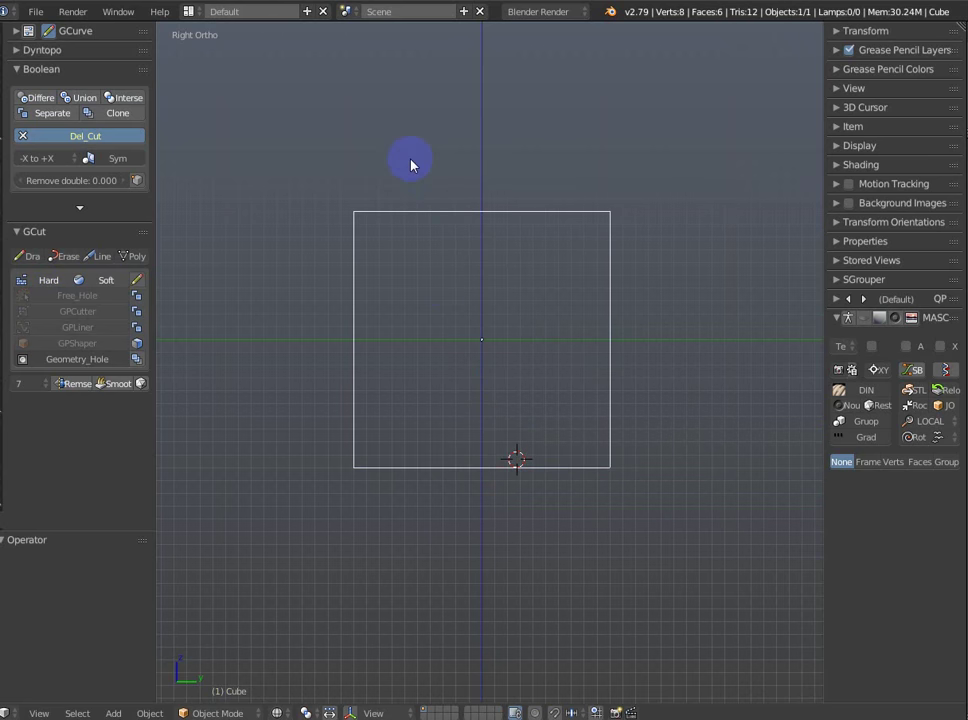
Draw a stroke from above to the cube's centre, cut with GPCutter, then remove the cutter.
left_click_drag(417, 157, 436, 174)
left_click_drag(508, 336, 513, 343)
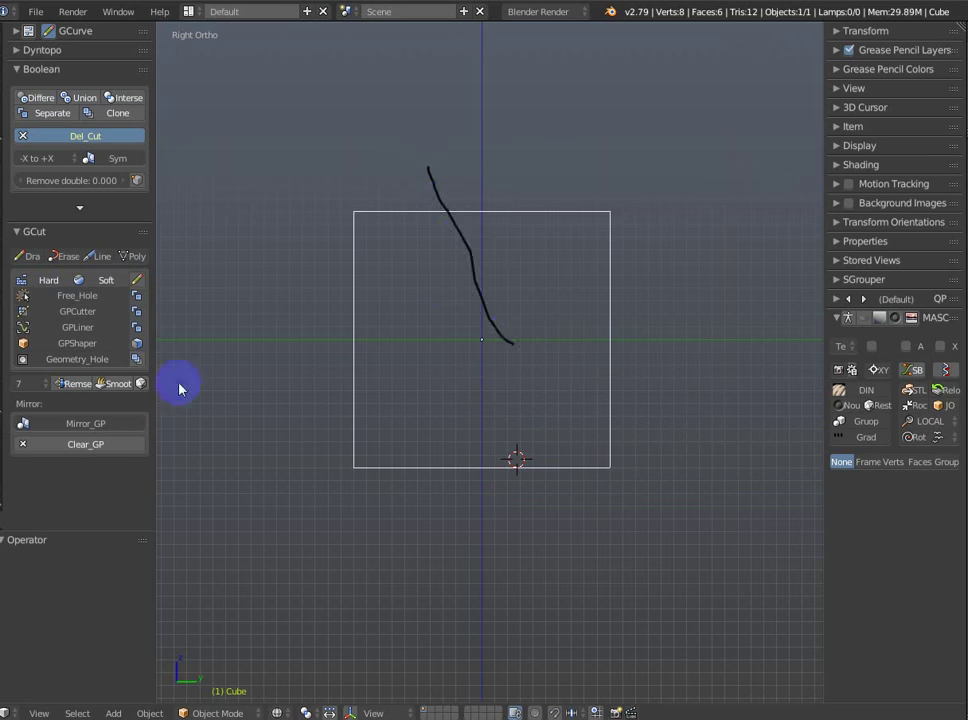
left_click(70, 313)
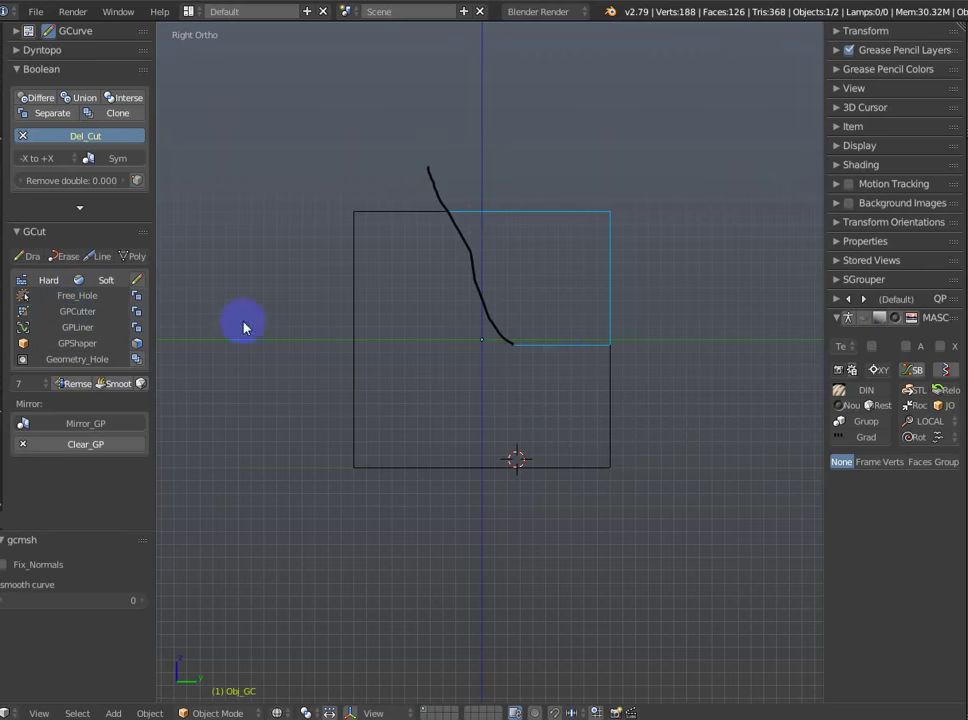
middle_click_drag(244, 324, 555, 349)
key("ctrl+z")
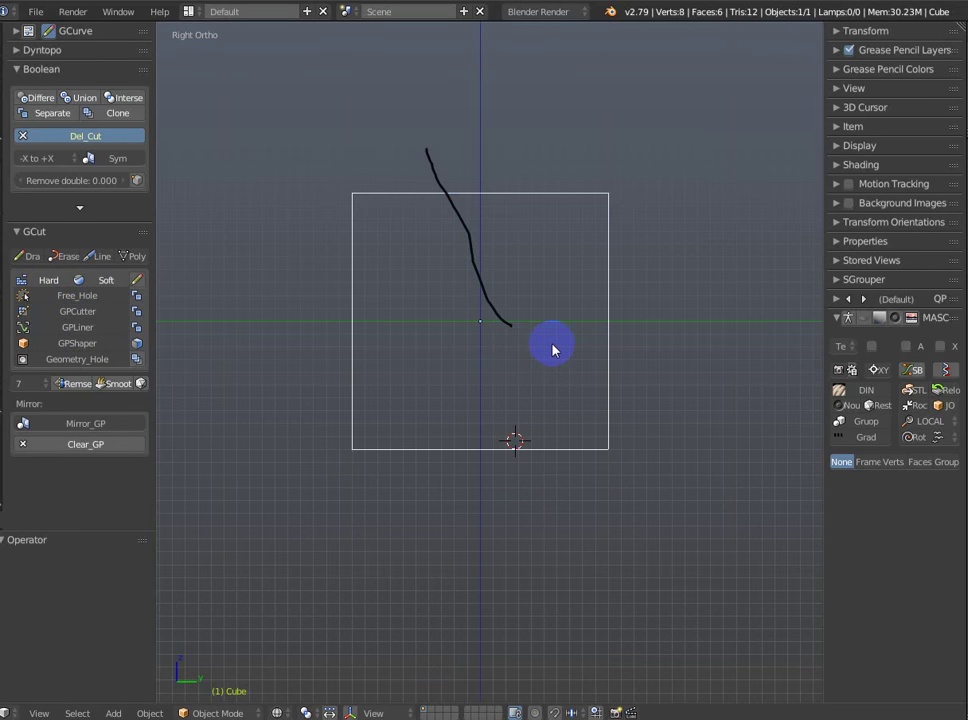
Erase the stroke, draw a longer one reaching the cube's lower part, and cut with GPCutter.
key("d+x")
left_click_drag(422, 158, 477, 234)
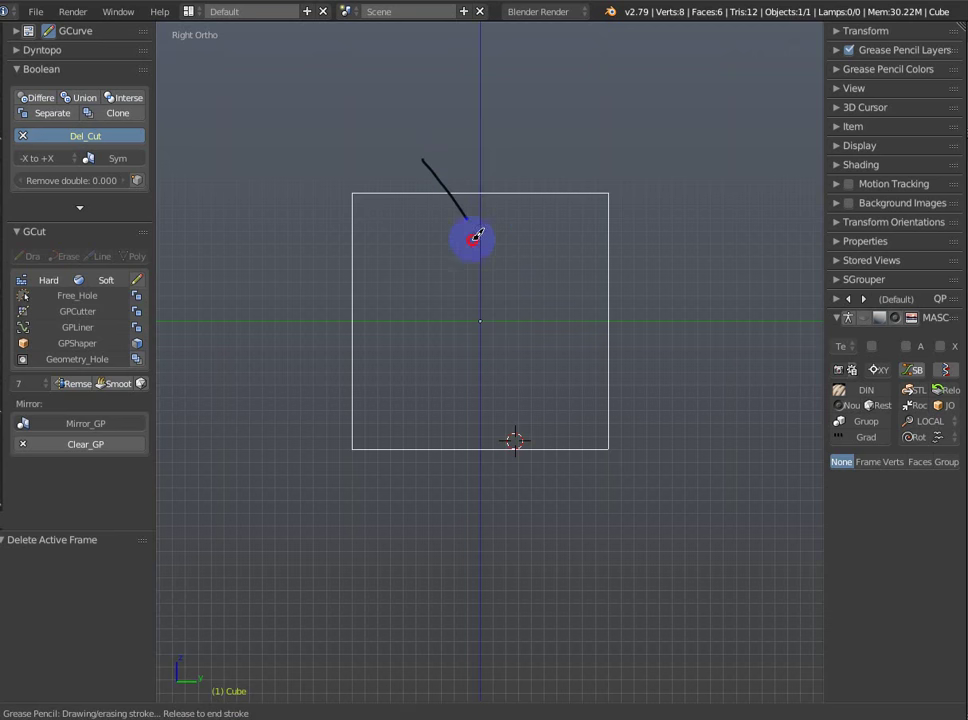
left_click_drag(537, 378, 541, 396)
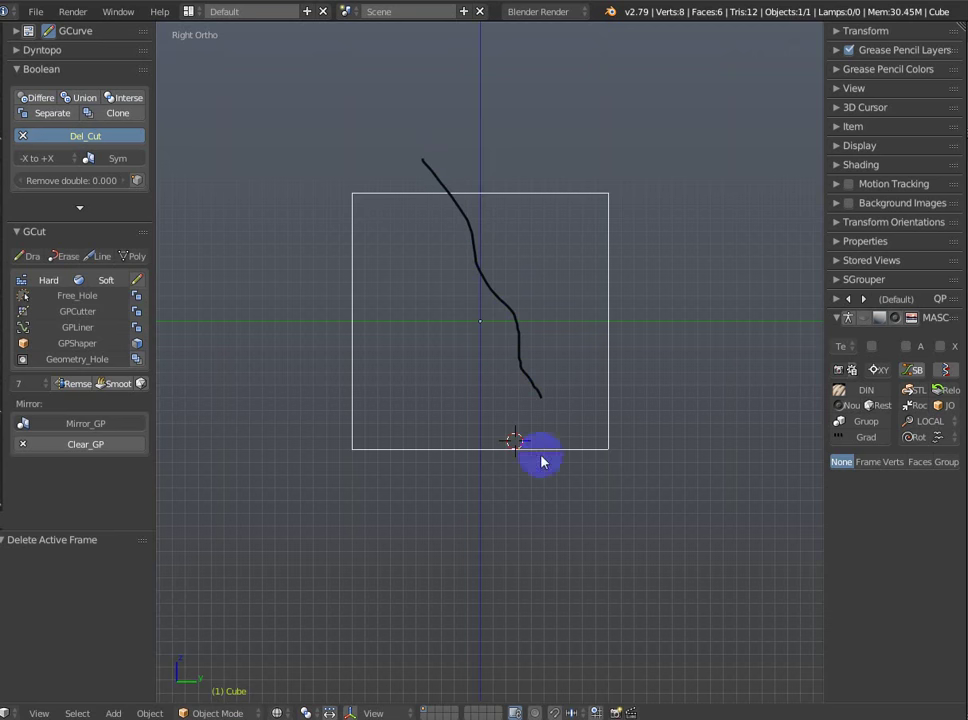
left_click(72, 317)
middle_click_drag(320, 402, 520, 487, "shift")
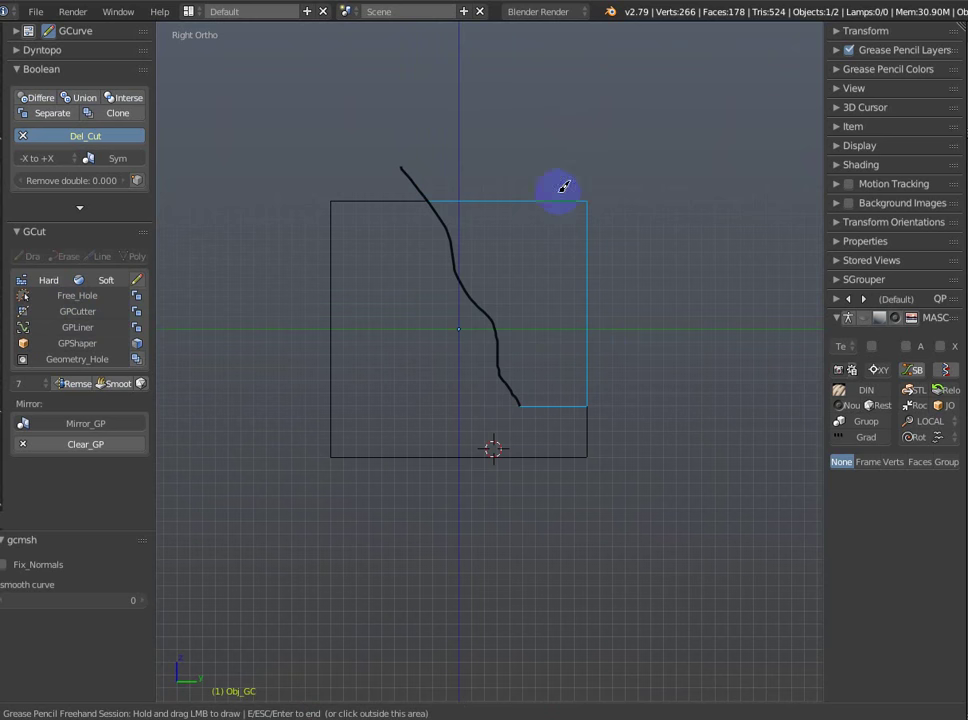
Sketch an arrow and the word 'Cut' as annotation, then undo both annotation strokes.
mouse_move(524, 268)
left_mouse_down()
mouse_move(634, 272)
mouse_move(645, 298)
left_mouse_up()
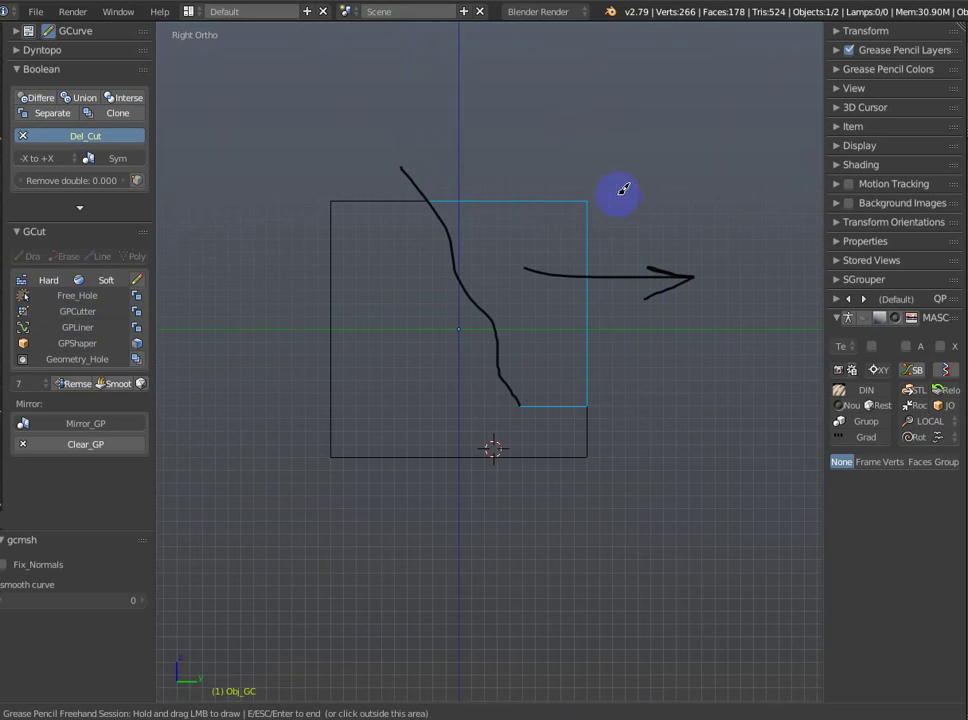
mouse_move(614, 193)
left_mouse_down()
mouse_move(637, 216)
mouse_move(627, 188)
mouse_move(676, 203)
left_mouse_up()
left_click_drag(689, 193, 695, 228)
left_click_drag(676, 197, 708, 196)
key("Escape")
scroll(616, 395, "down", 1)
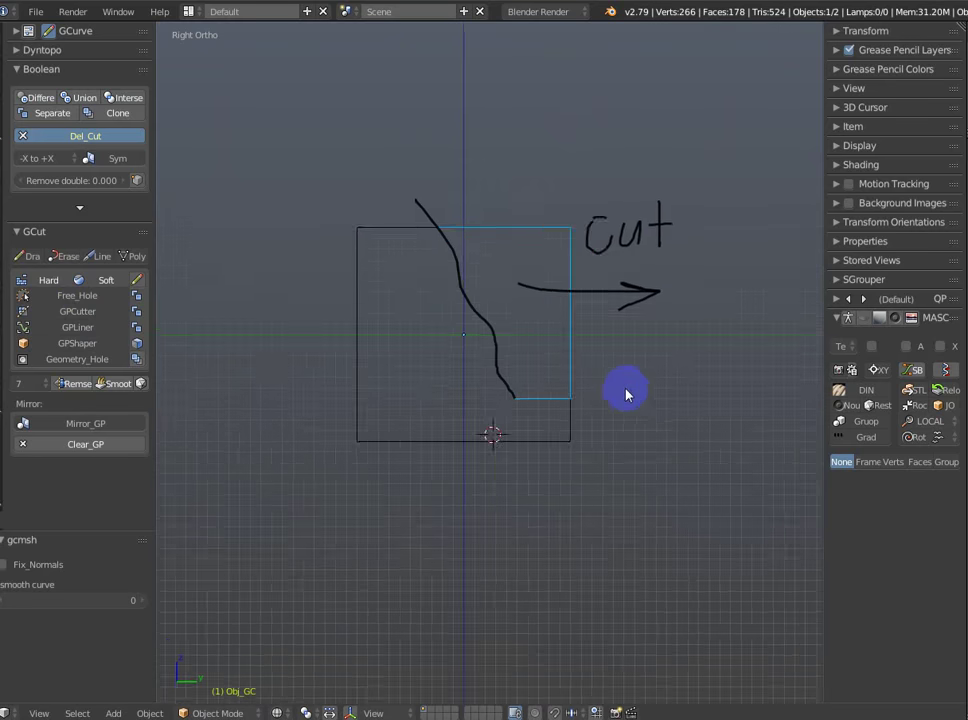
middle_click_drag(626, 391, 614, 391)
key("KP_3")
key("ctrl+z")
key("ctrl+z")
key("ctrl+z")
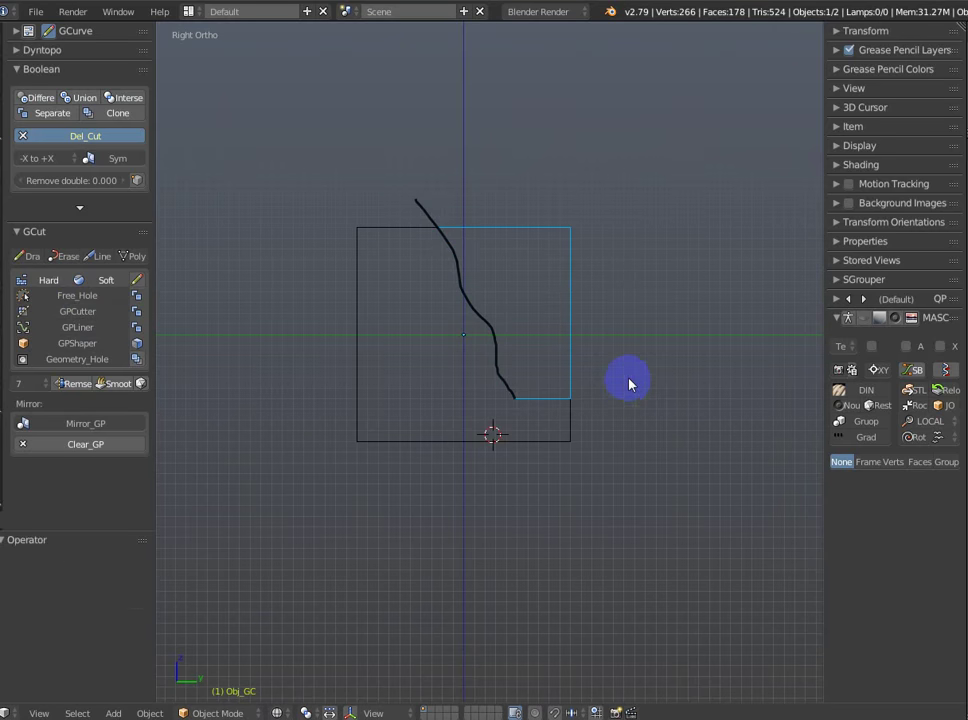
key("ctrl+z")
key("ctrl+z")
Undo the GPCutter cut and zoom the Right Ortho view in on the plain cube.
middle_click_drag(609, 367, 614, 356)
key("KP_3")
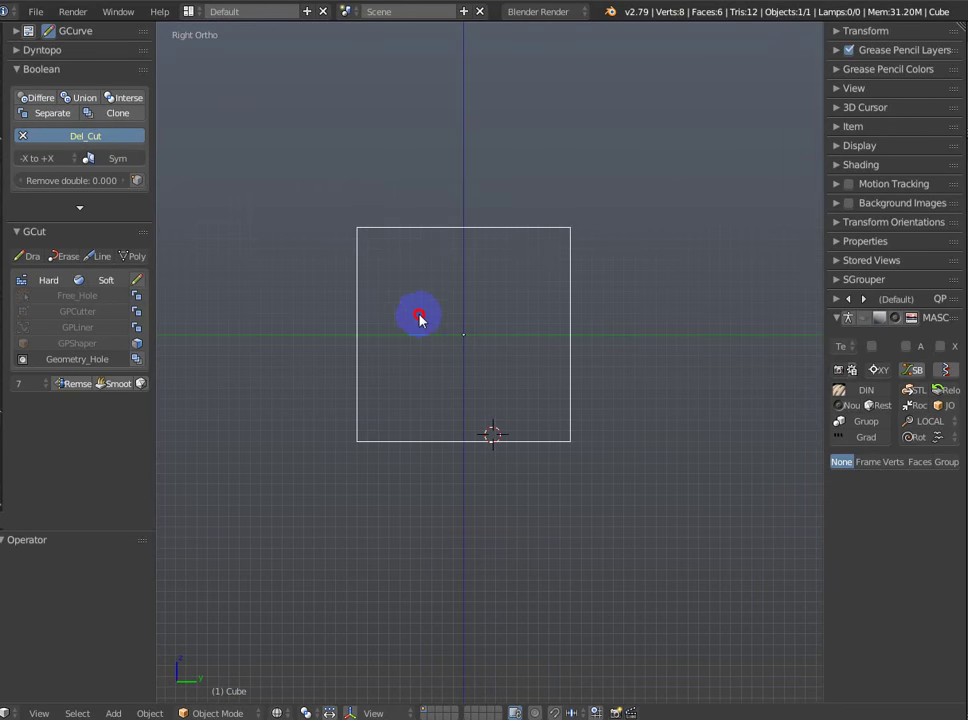
middle_click_drag(417, 318, 418, 322, "shift")
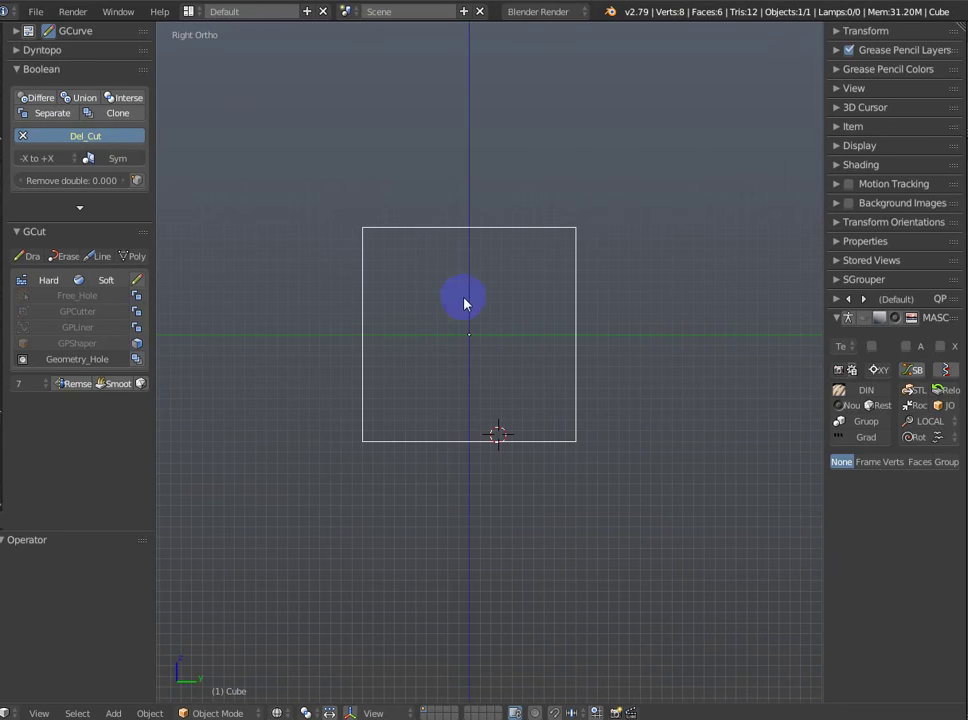
scroll(476, 296, "up", 2)
mouse_move(486, 302)
middle_mouse_down("shift")
mouse_move(503, 324)
mouse_move(512, 320)
mouse_move(551, 283)
mouse_move(525, 257)
mouse_move(527, 277)
middle_mouse_up("shift")
scroll(550, 282, "down", 1)
scroll(499, 331, "up", 2)
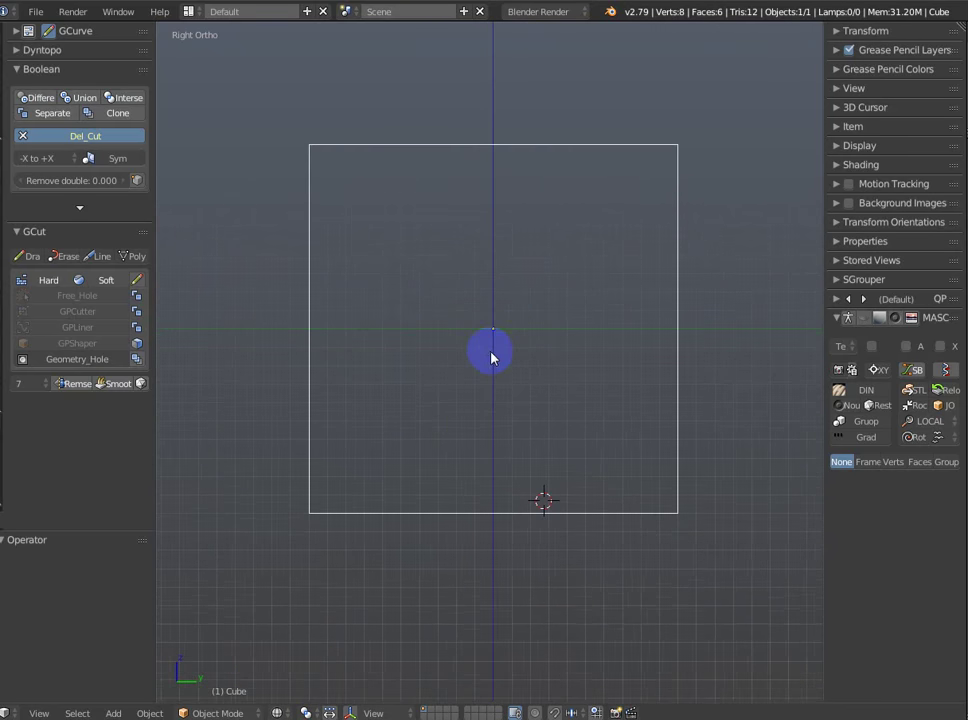